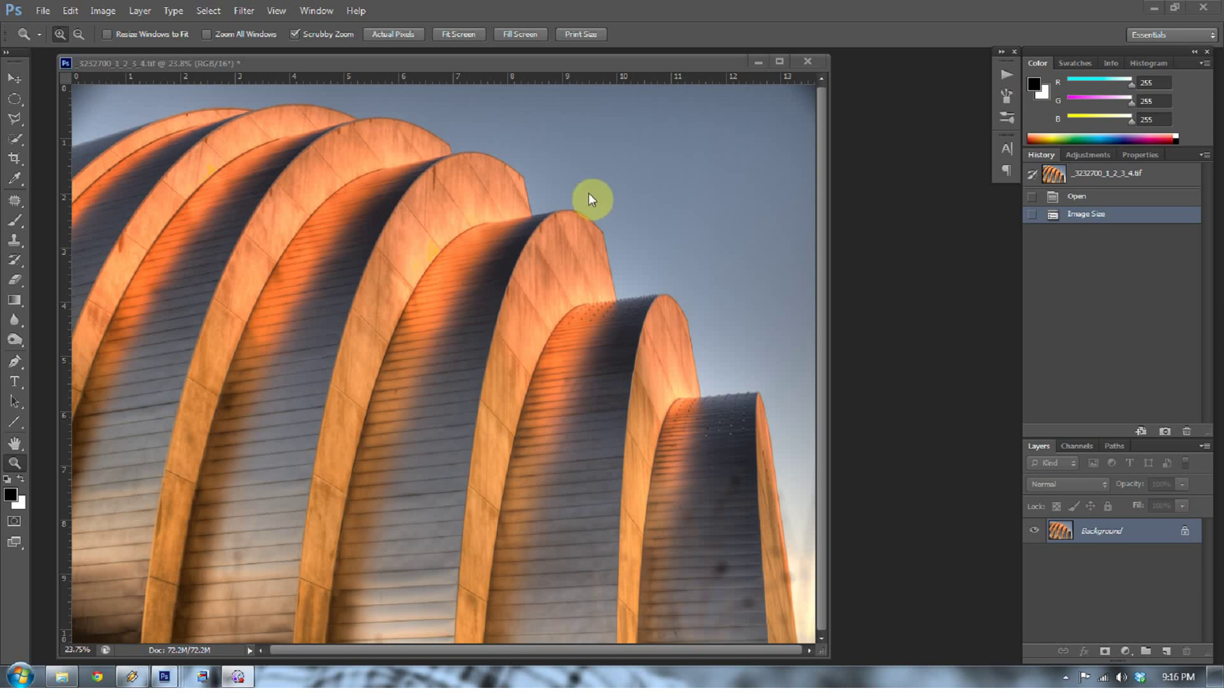
# Hide the rulers around the image and show them again
pyautogui.click(505, 74)
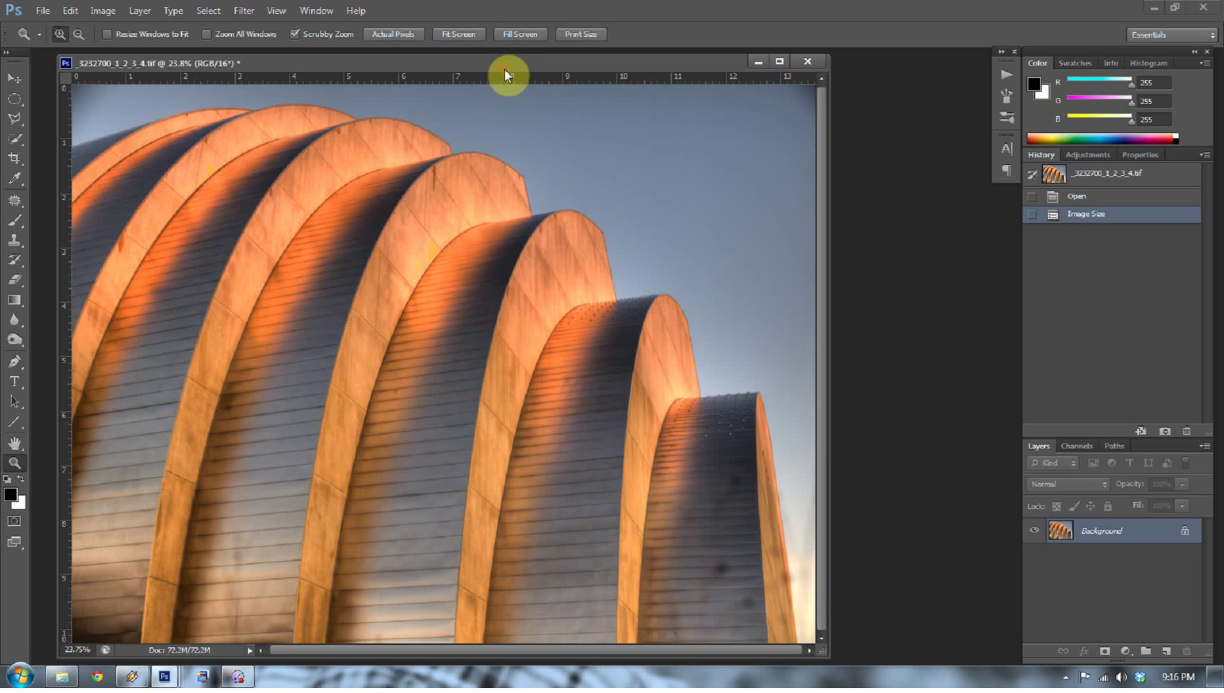
pyautogui.hotkey('ctrl', 'r')
pyautogui.hotkey('ctrl', 'r')
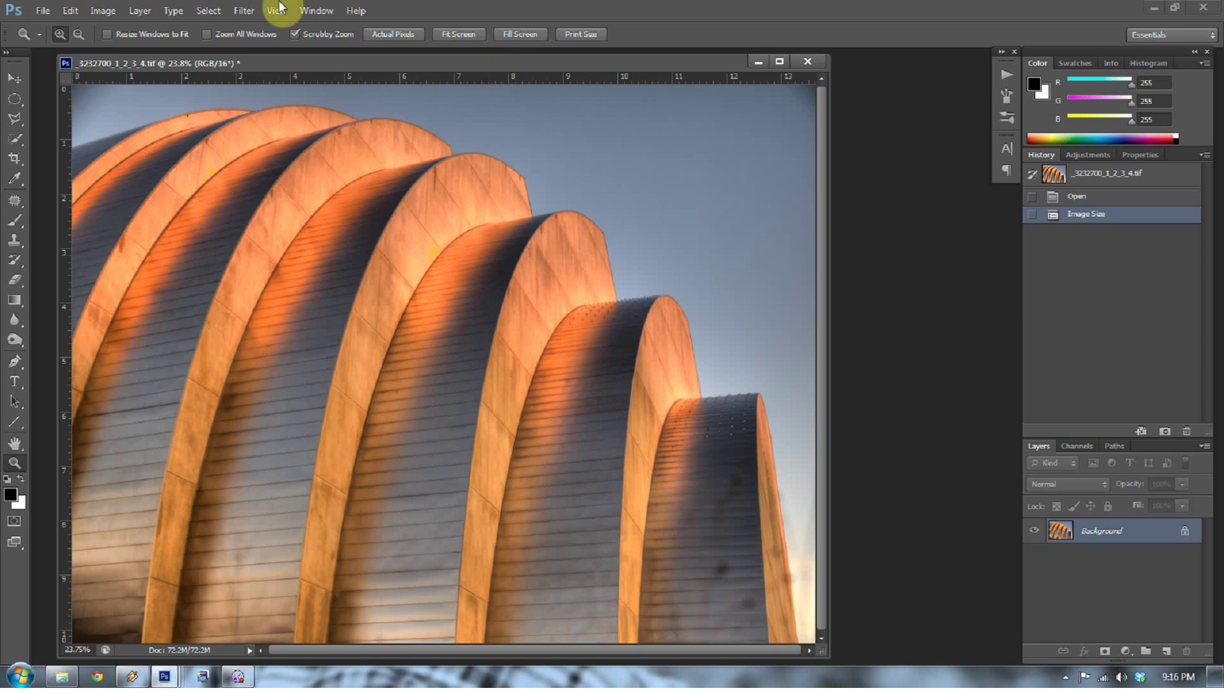
# Open the Image Size settings and look through the available units for the document width
pyautogui.click(102, 10)
pyautogui.click(163, 117)
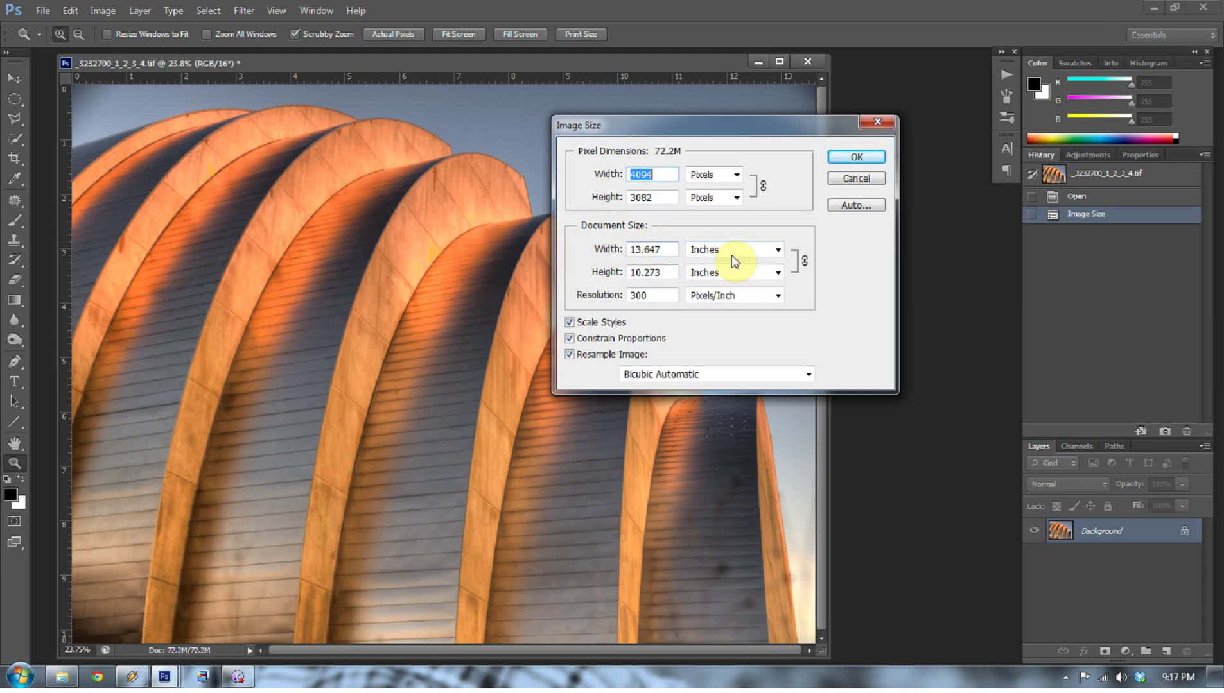
pyautogui.click(777, 252)
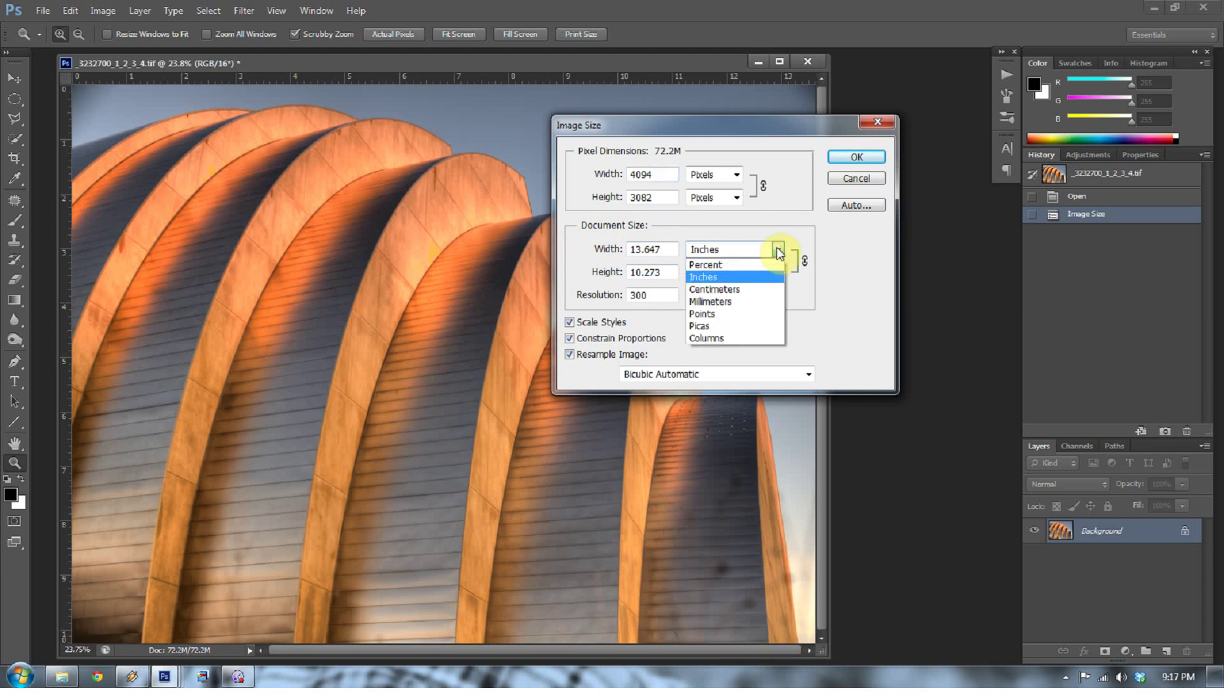
pyautogui.click(778, 251)
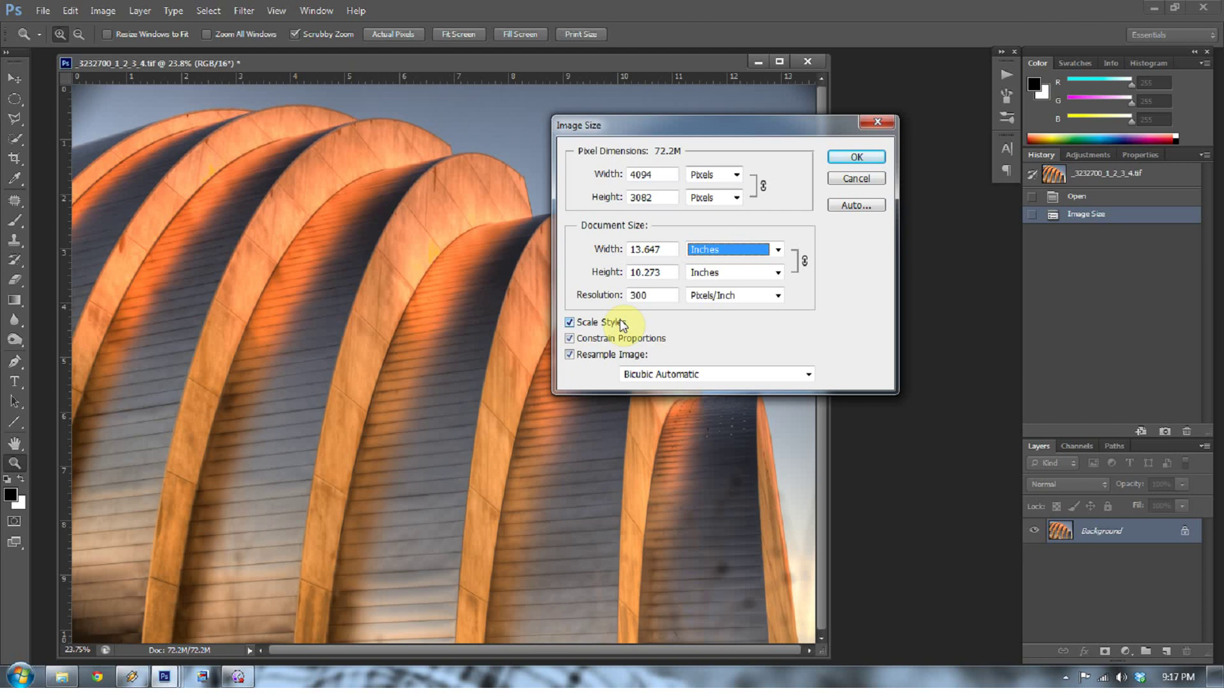
# Resize the image to a document width of 10 inches with Constrain Proportions off, and undo the resize
pyautogui.click(569, 338)
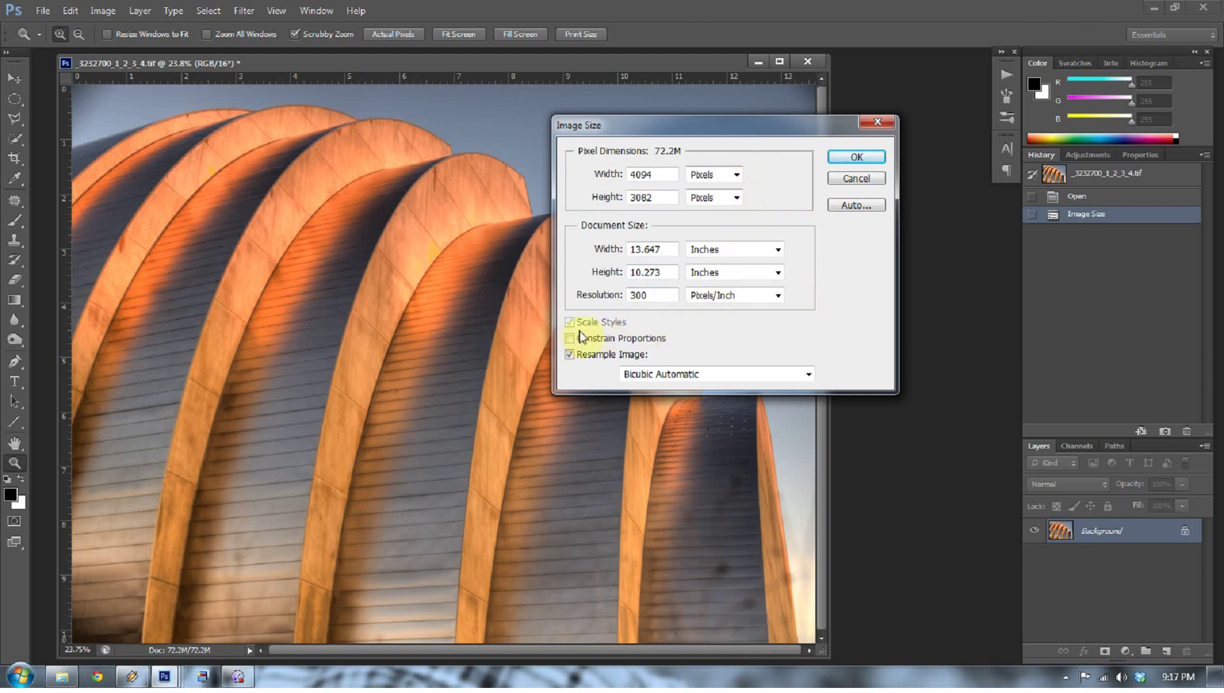
pyautogui.click(664, 251)
pyautogui.moveTo(664, 250); pyautogui.dragTo(582, 265)
pyautogui.write('10')
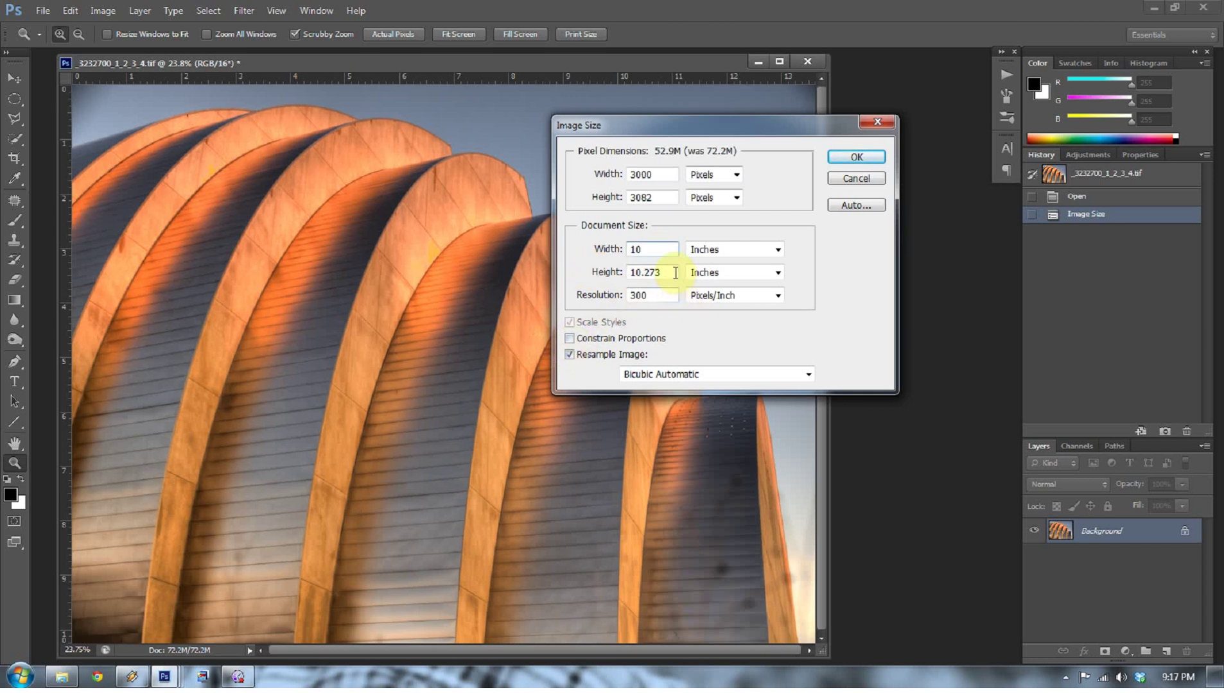
pyautogui.click(857, 158)
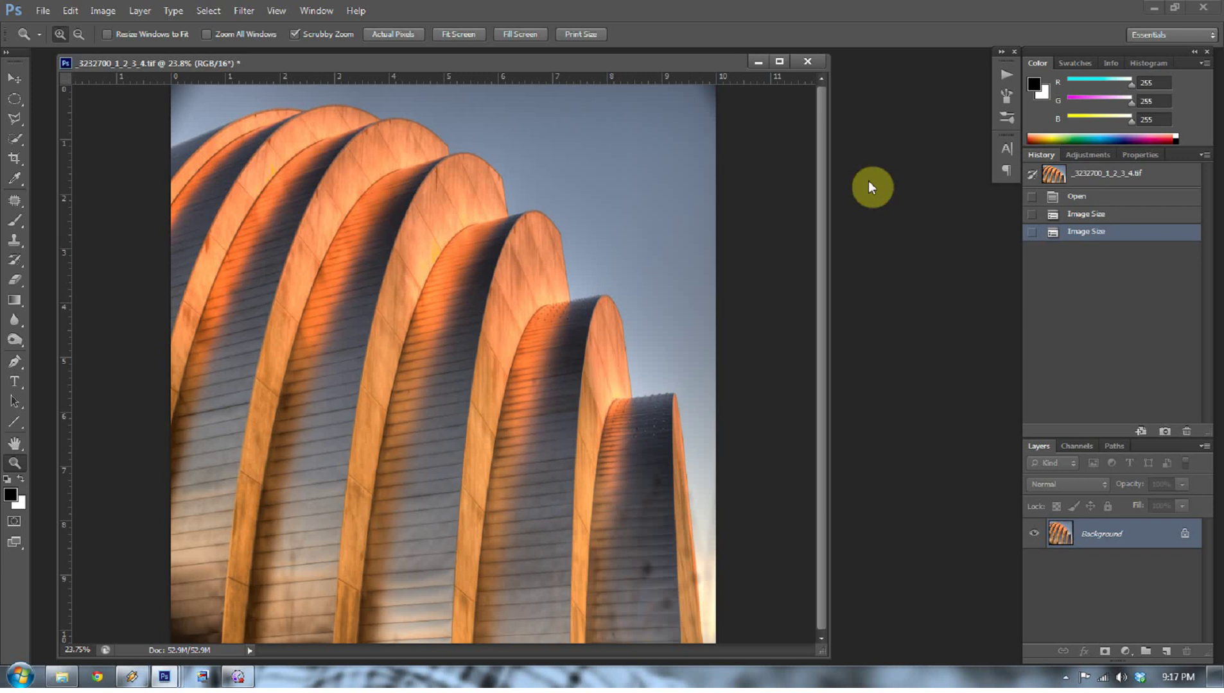
pyautogui.hotkey('ctrl', 'z')
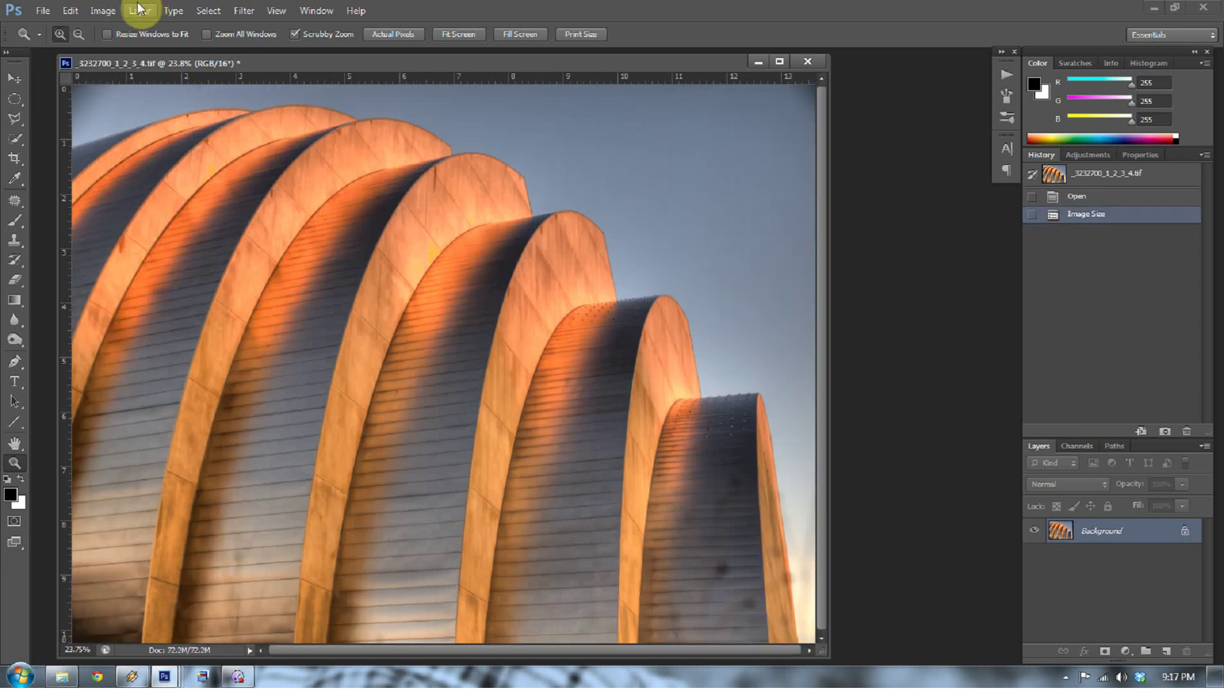
# Resize the image to a document width of 10 inches with Constrain Proportions on, and undo the resize
pyautogui.click(103, 10)
pyautogui.click(131, 120)
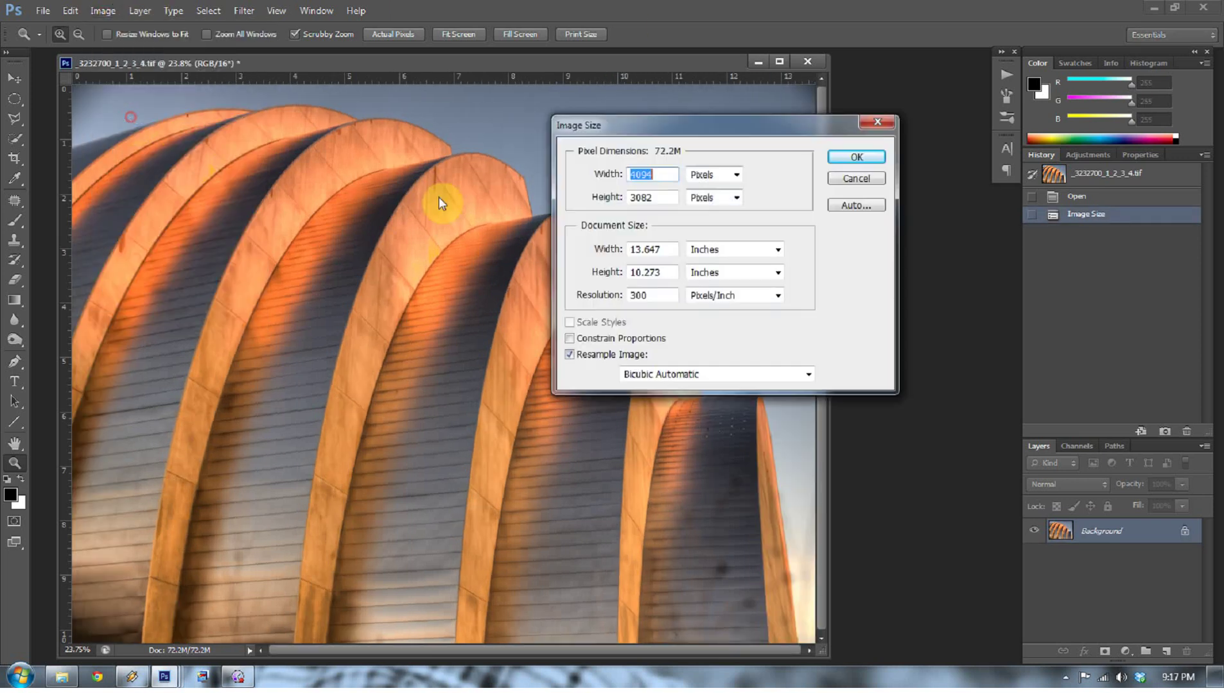
pyautogui.click(570, 340)
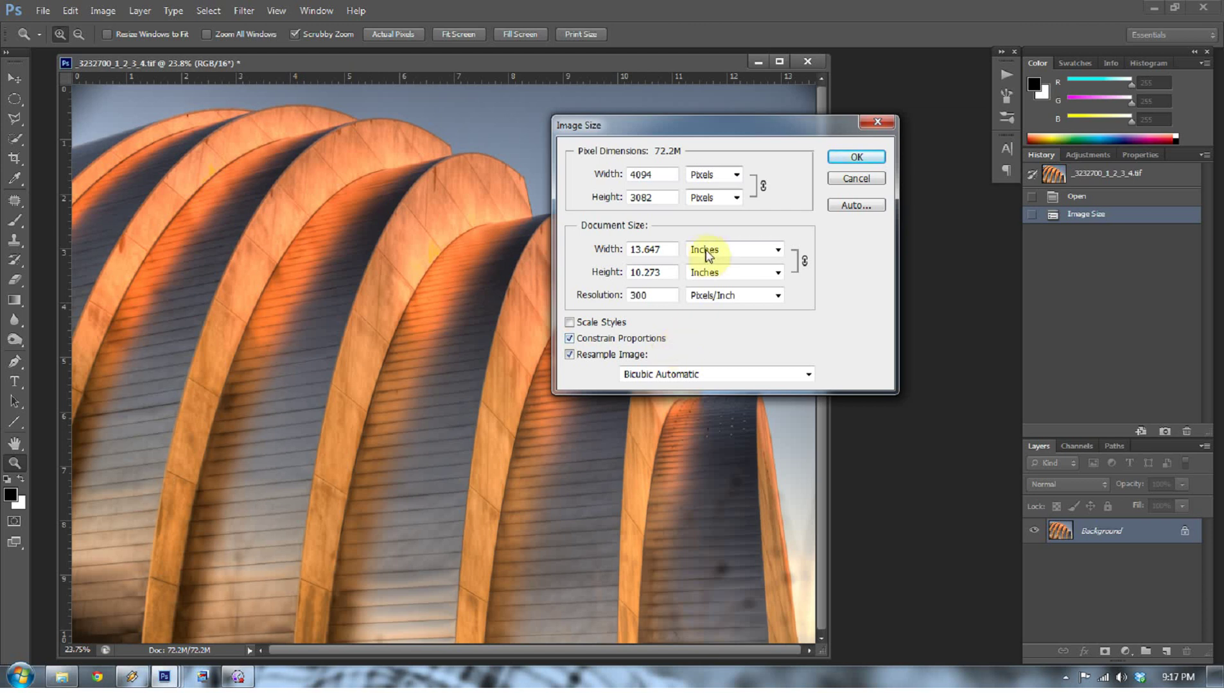
pyautogui.moveTo(675, 250); pyautogui.dragTo(631, 253)
pyautogui.write('10')
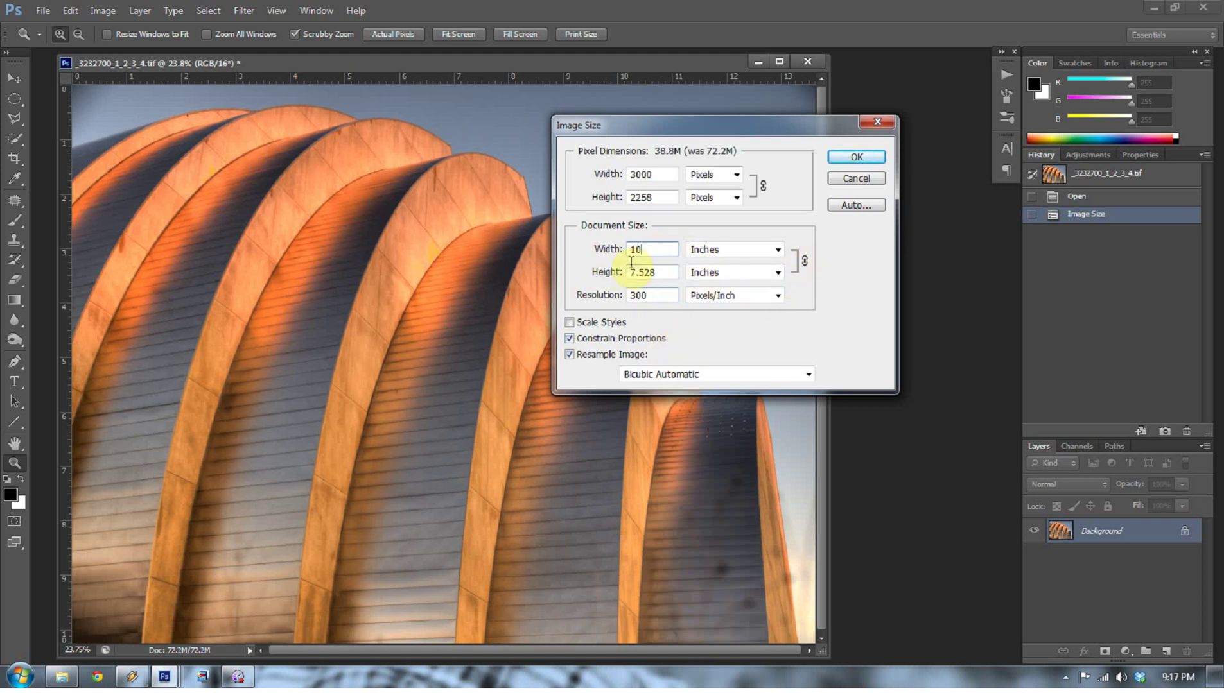
pyautogui.click(855, 158)
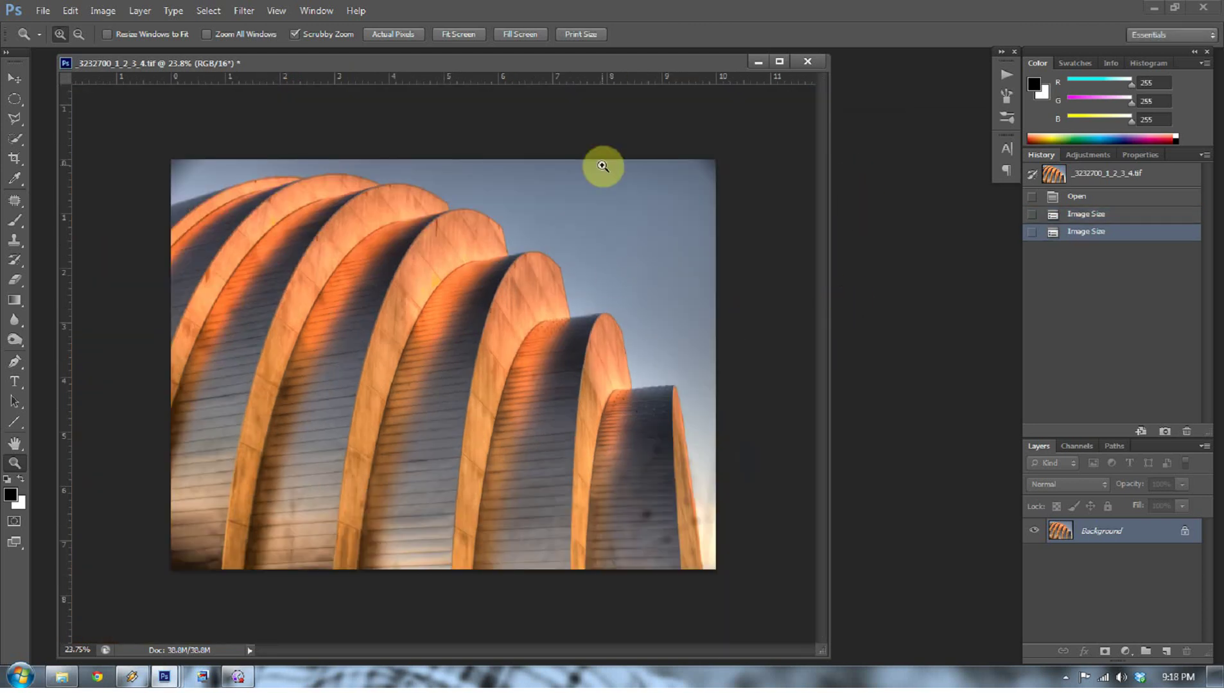
pyautogui.hotkey('ctrl', 'z')
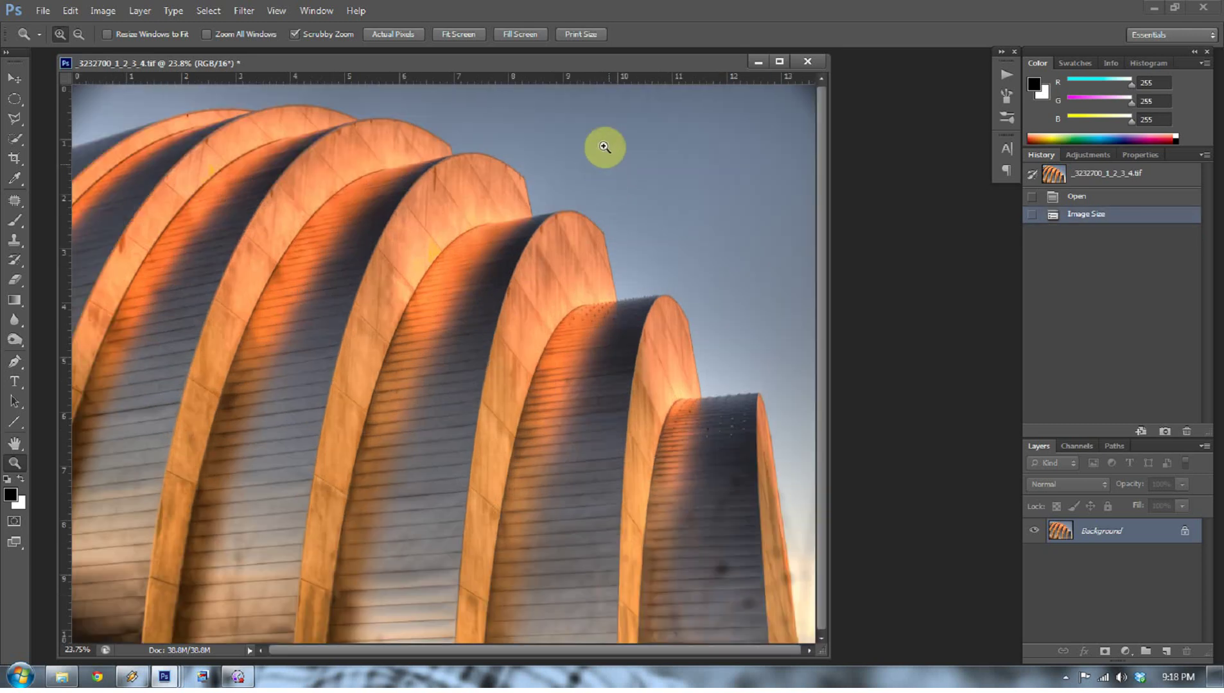
# In Image Size, try a resolution of 72 pixels/inch with resampling on, and set it back to 300
pyautogui.click(93, 10)
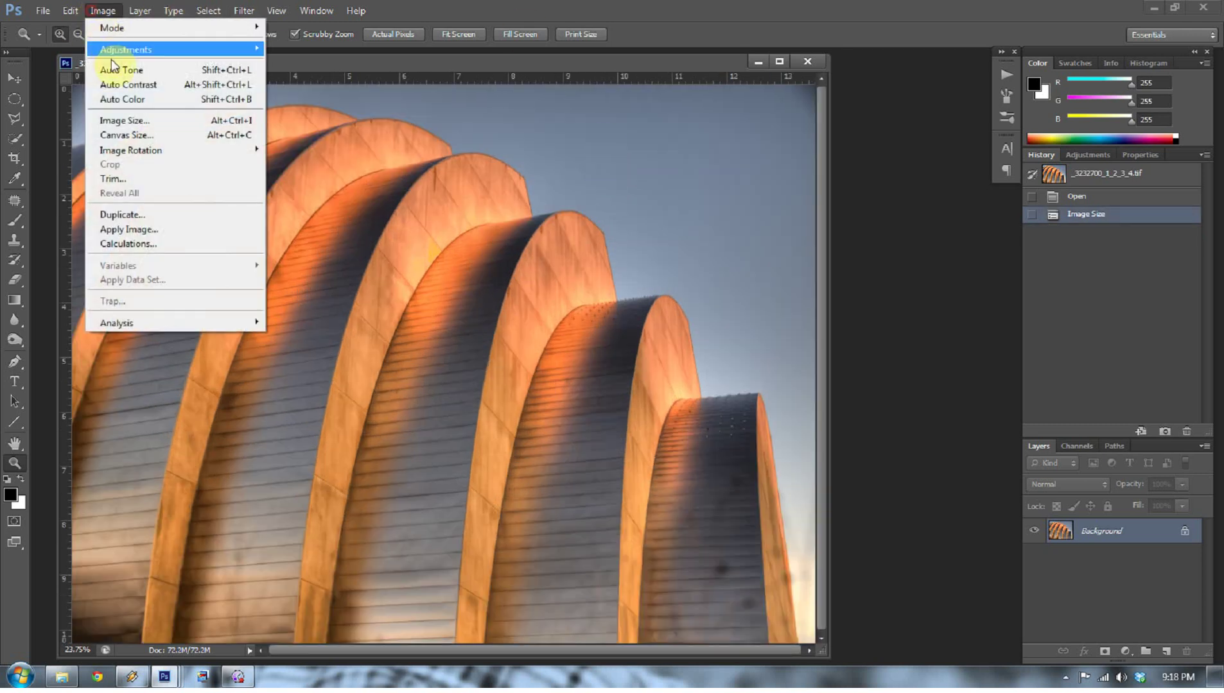
pyautogui.click(120, 117)
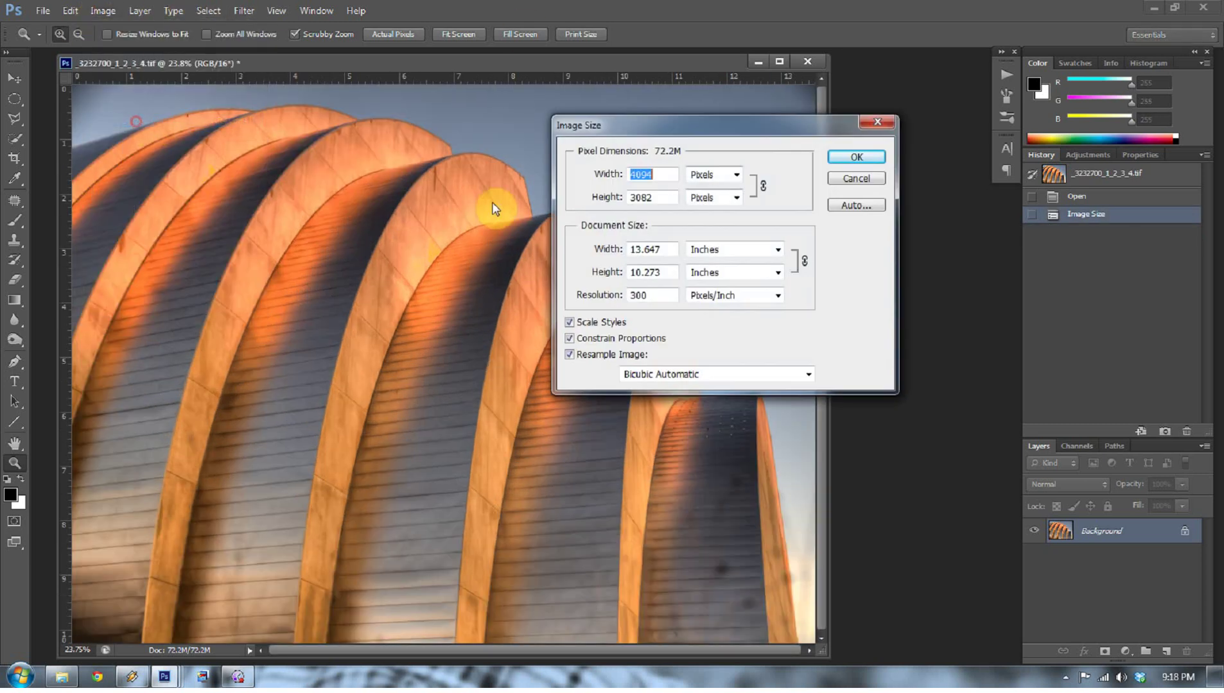
pyautogui.doubleClick(661, 295)
pyautogui.write('72')
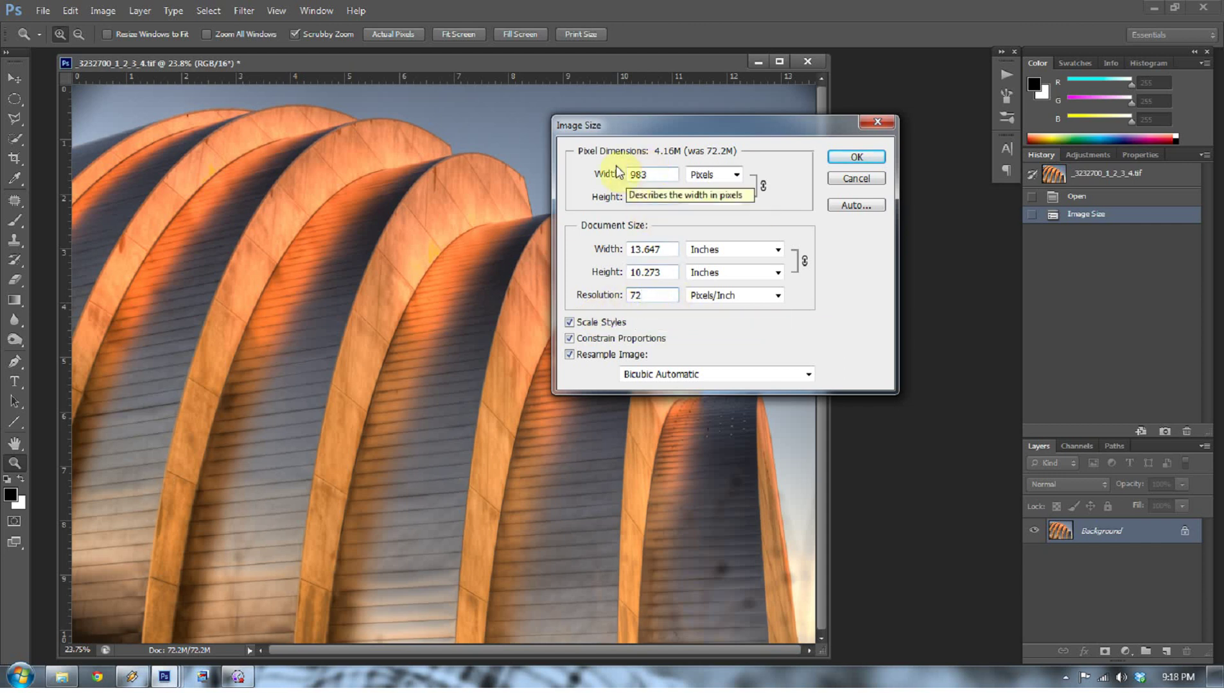
pyautogui.doubleClick(645, 296)
pyautogui.write('300')
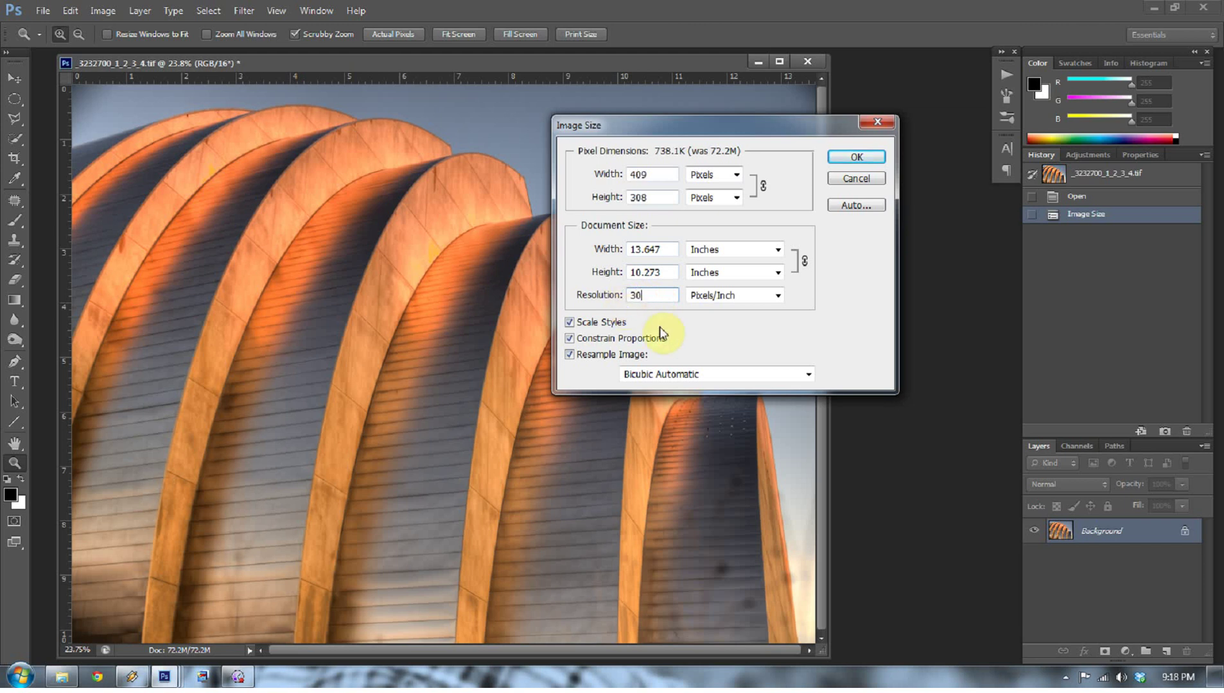
# Resample the image to a resolution of 72 pixels/inch, and undo the change
pyautogui.doubleClick(654, 296)
pyautogui.write('72')
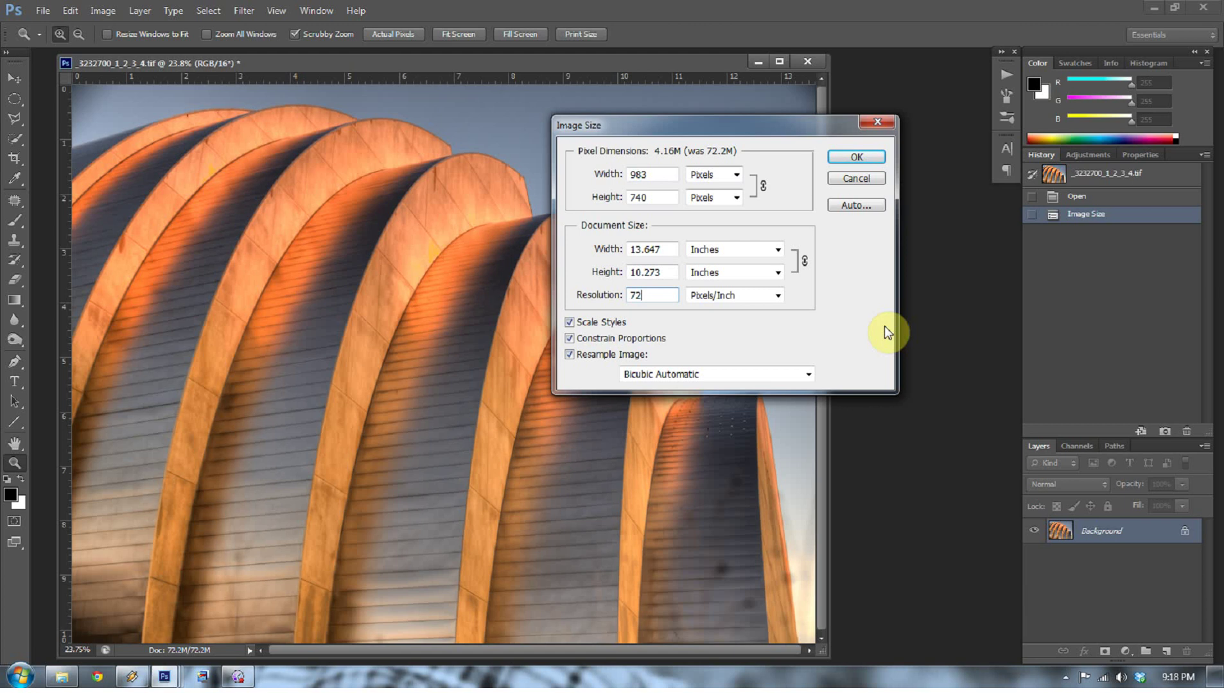
pyautogui.click(855, 161)
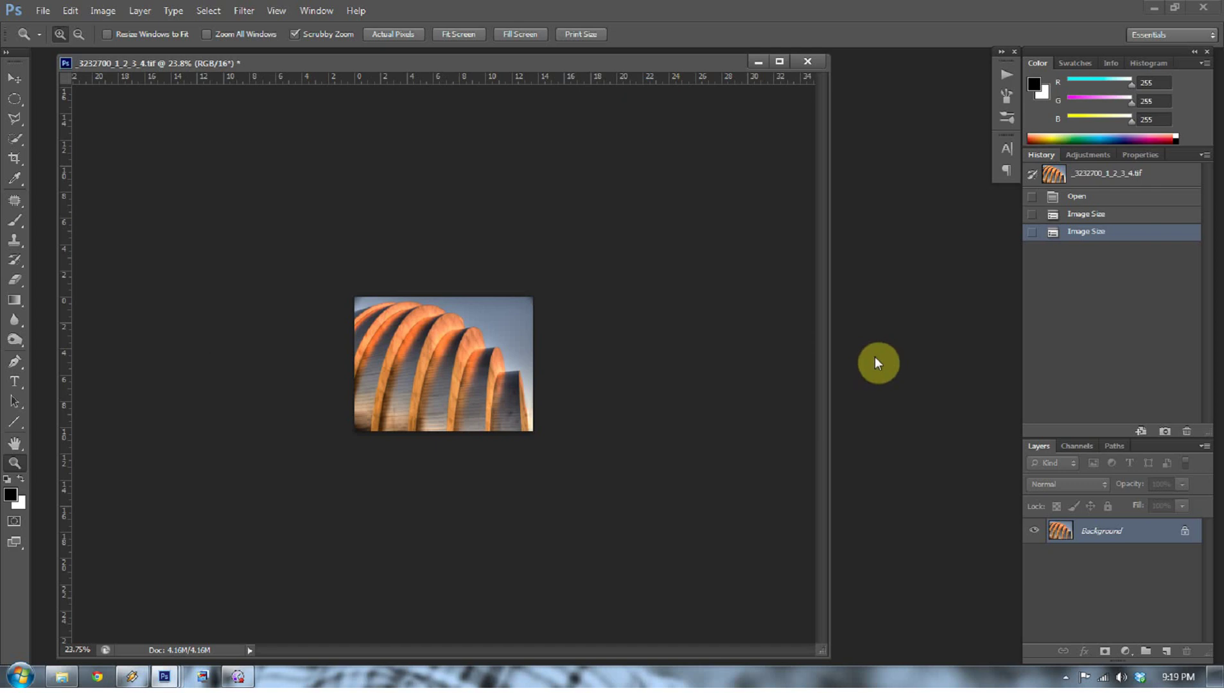
pyautogui.hotkey('ctrl', 'z')
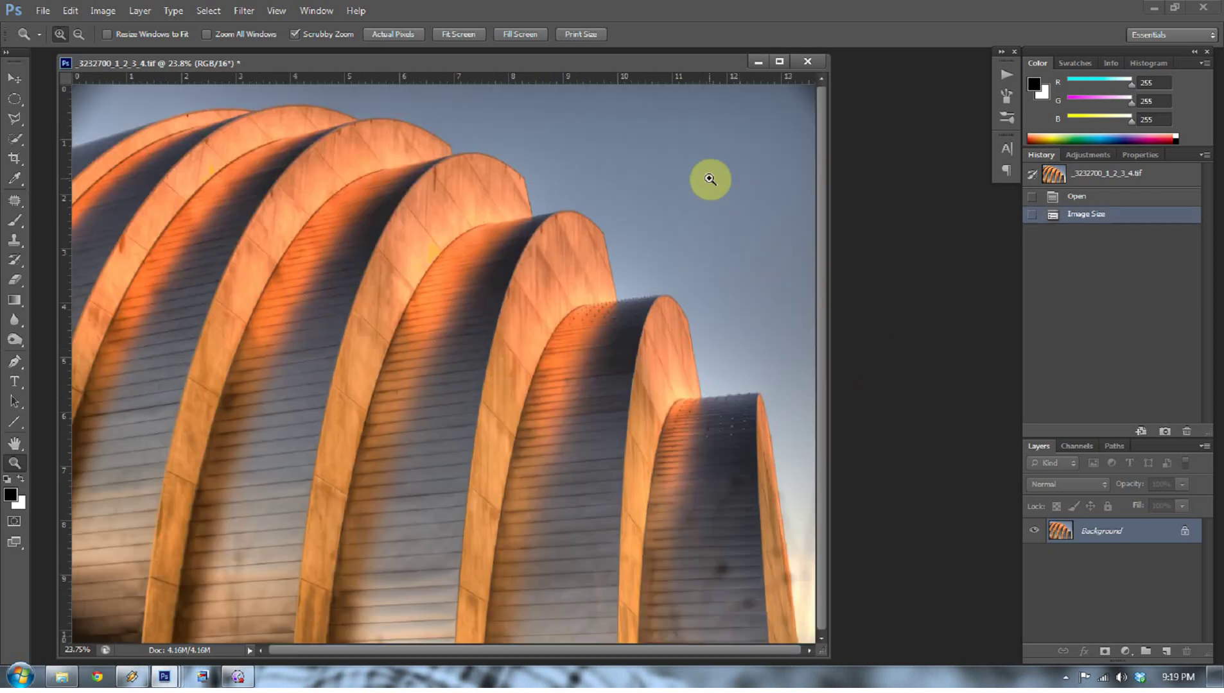
# Change the image resolution to 72 pixels/inch with Resample Image turned off
pyautogui.click(101, 11)
pyautogui.click(137, 120)
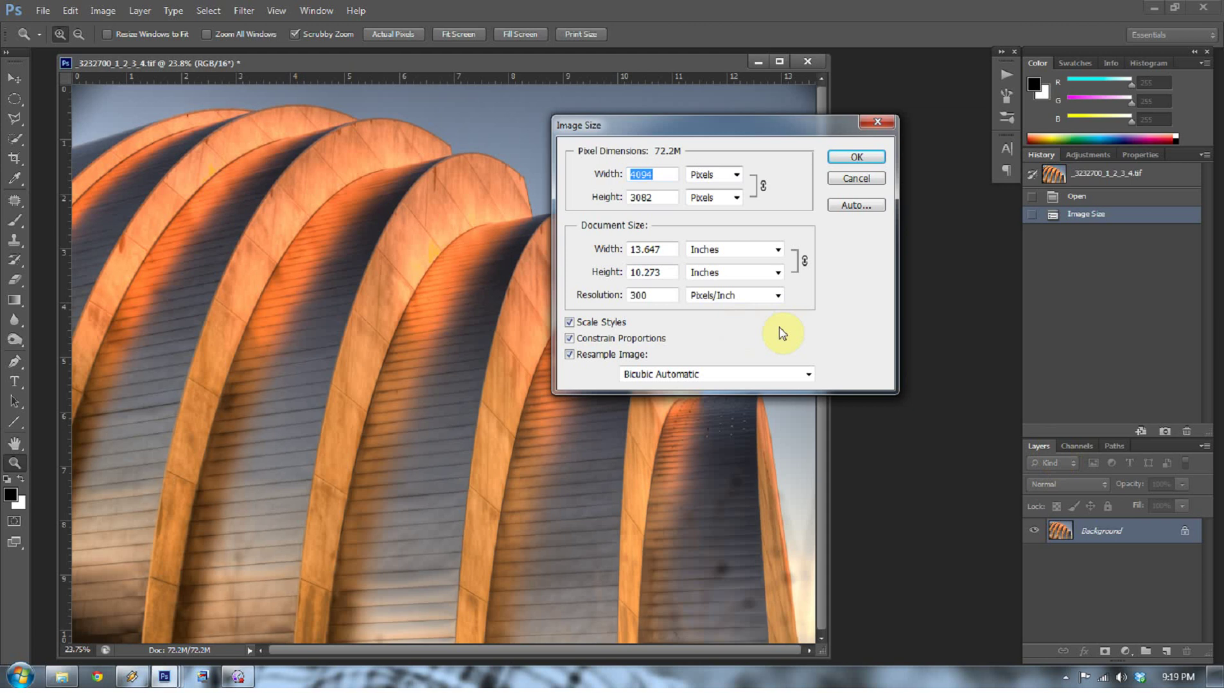
pyautogui.click(570, 355)
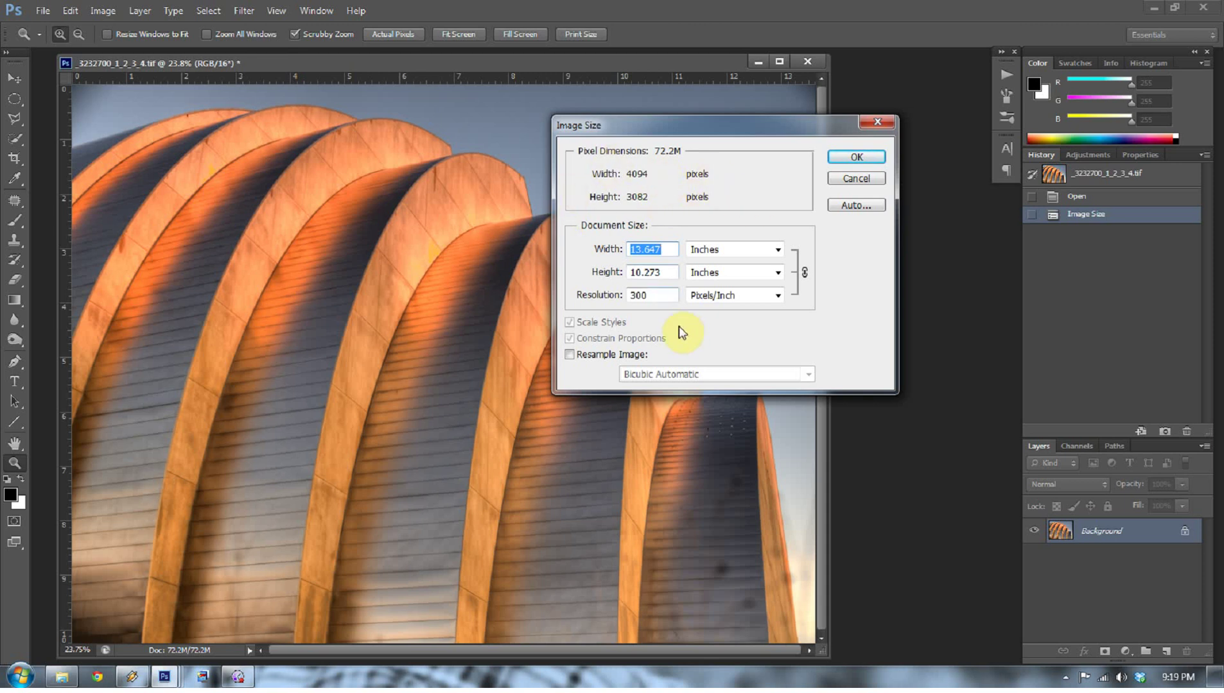
pyautogui.doubleClick(651, 295)
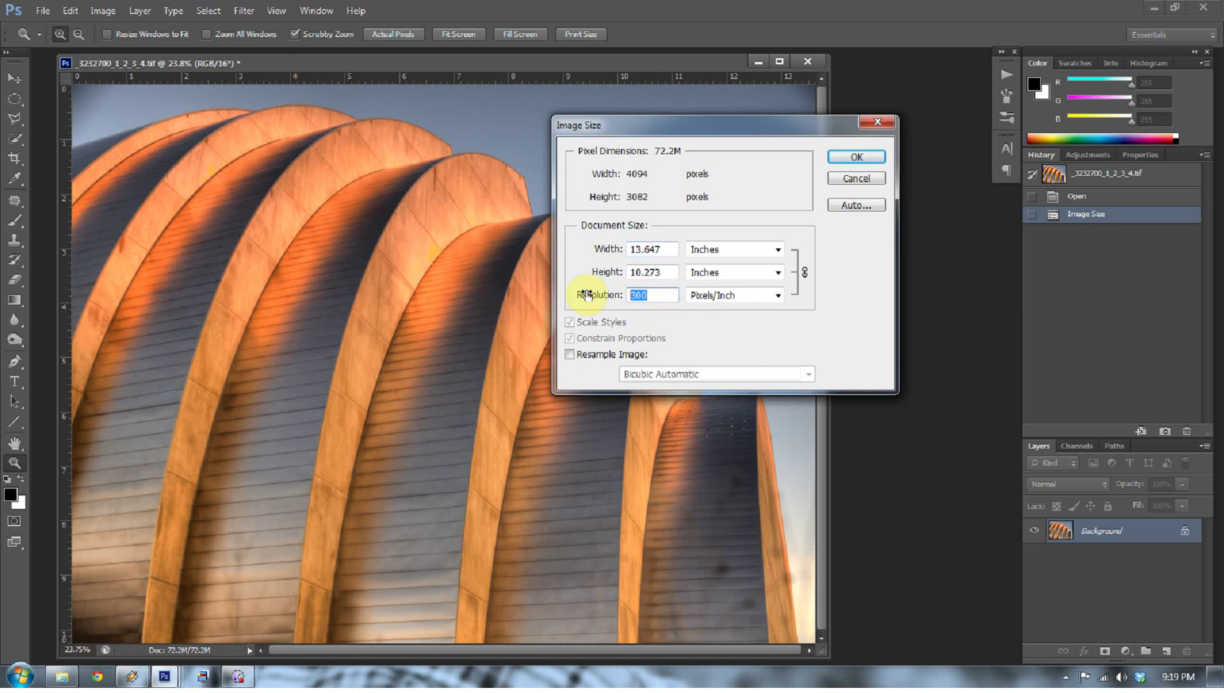
pyautogui.write('72')
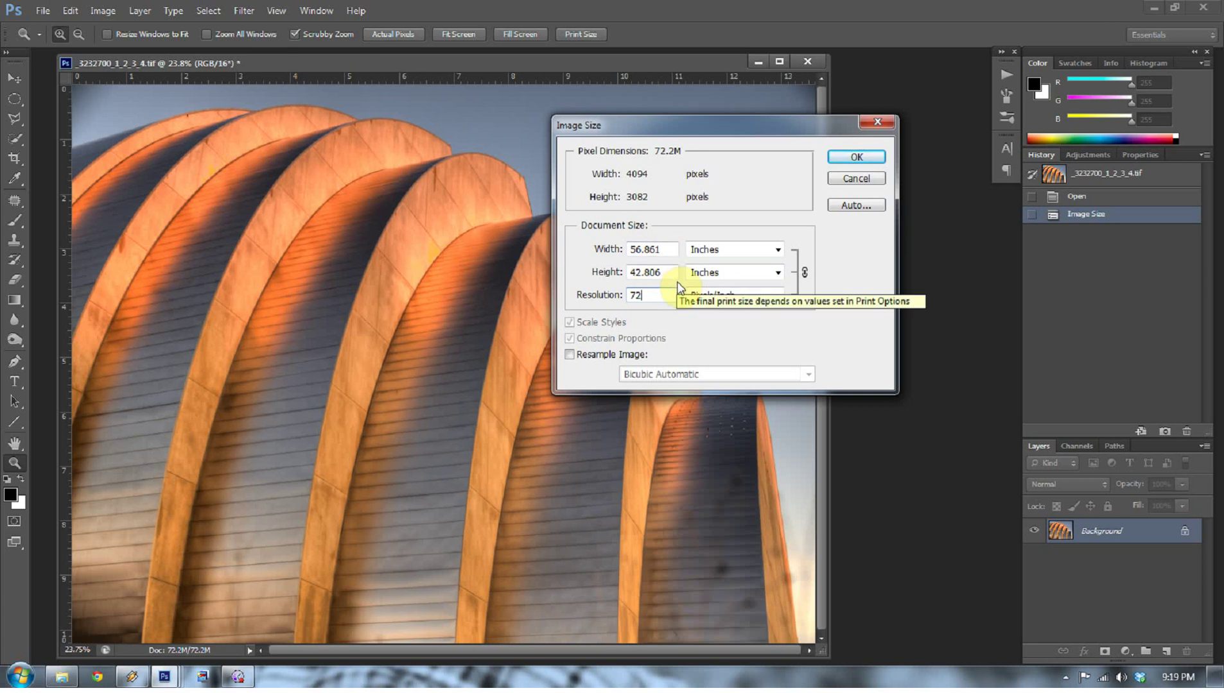
pyautogui.click(856, 158)
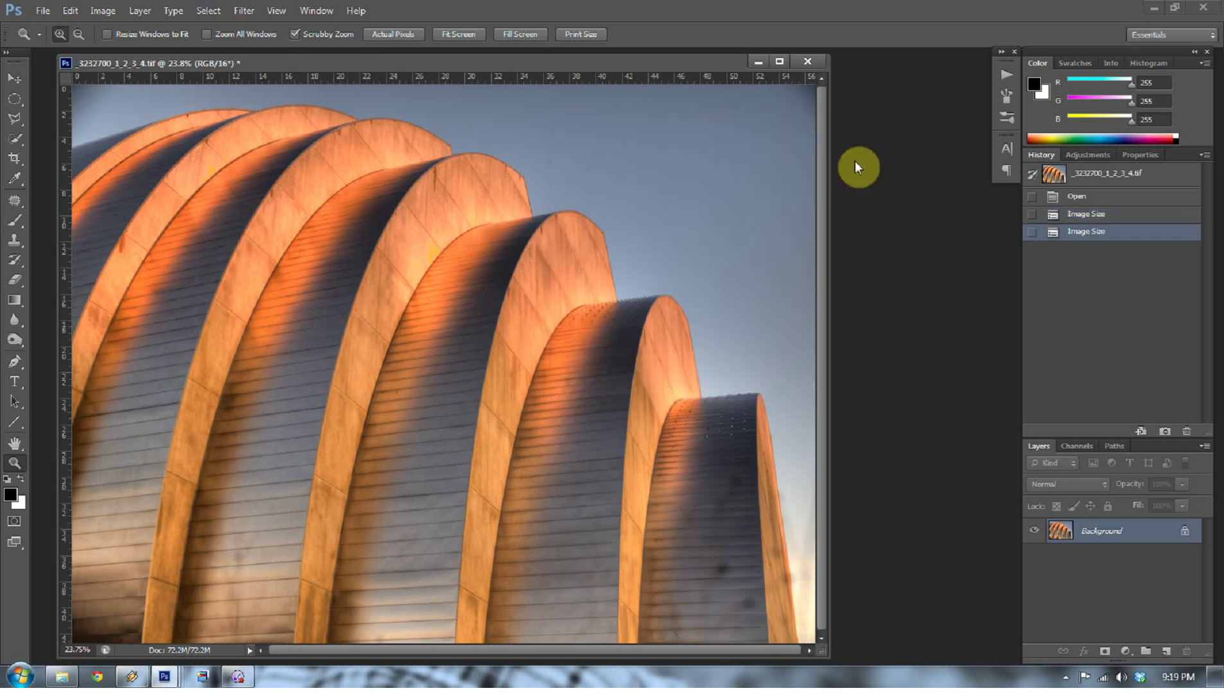
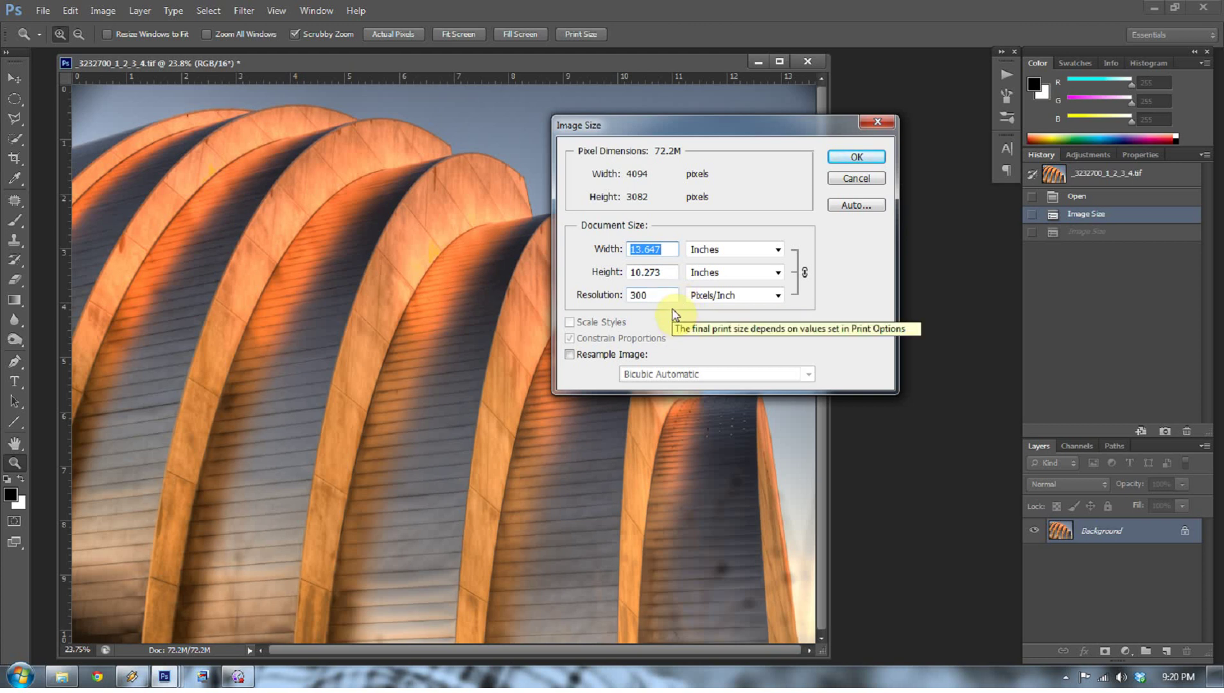
# Turn on Resample Image and resize the image for the web to 72 pixels/inch and a width of 1024 pixels
pyautogui.click(570, 355)
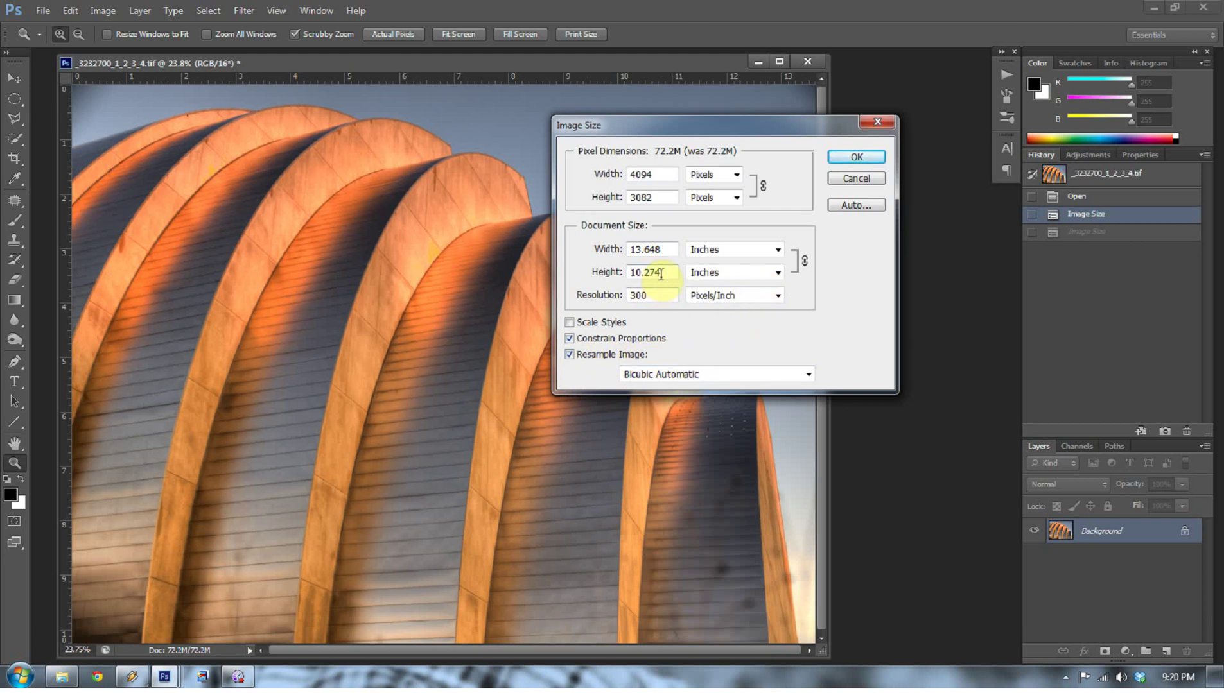
pyautogui.click(660, 294)
pyautogui.click(587, 295)
pyautogui.write('72')
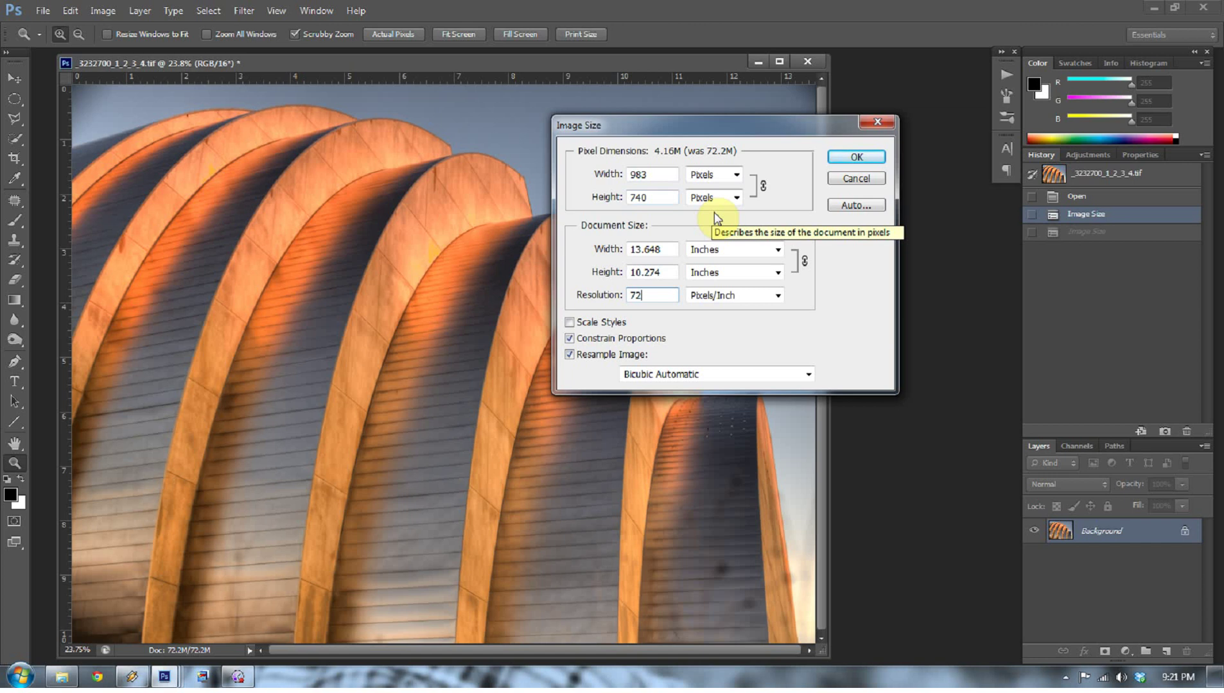
pyautogui.doubleClick(664, 176)
pyautogui.write('1024')
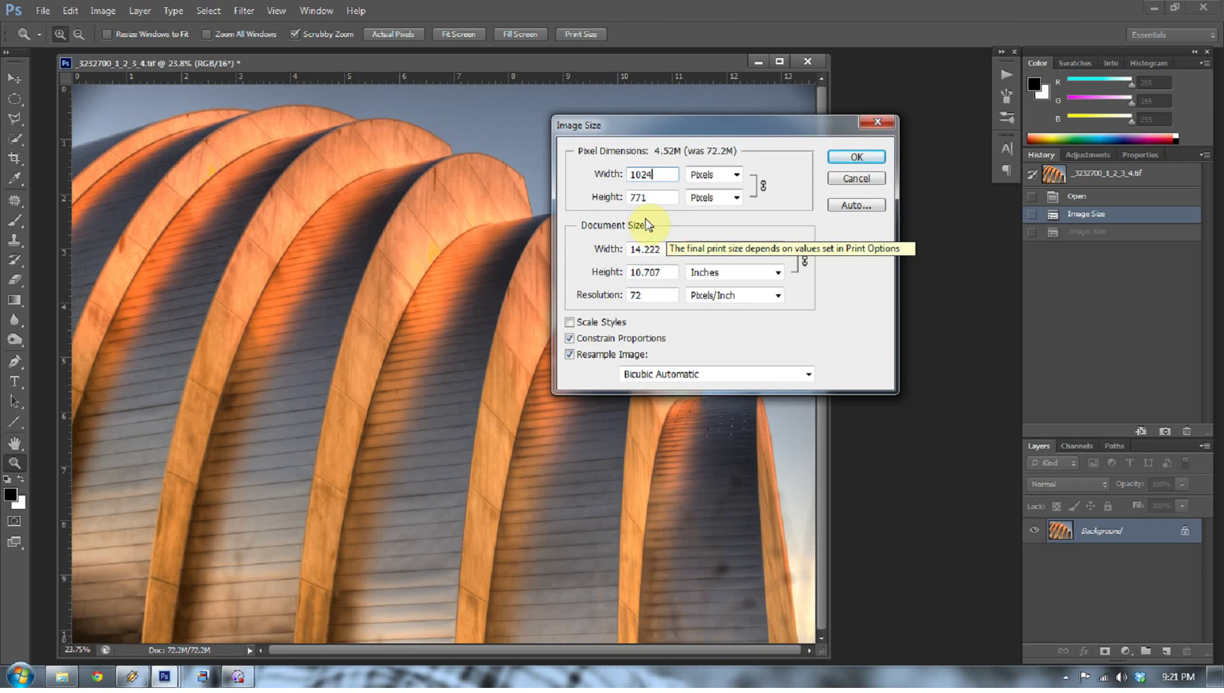
pyautogui.click(864, 162)
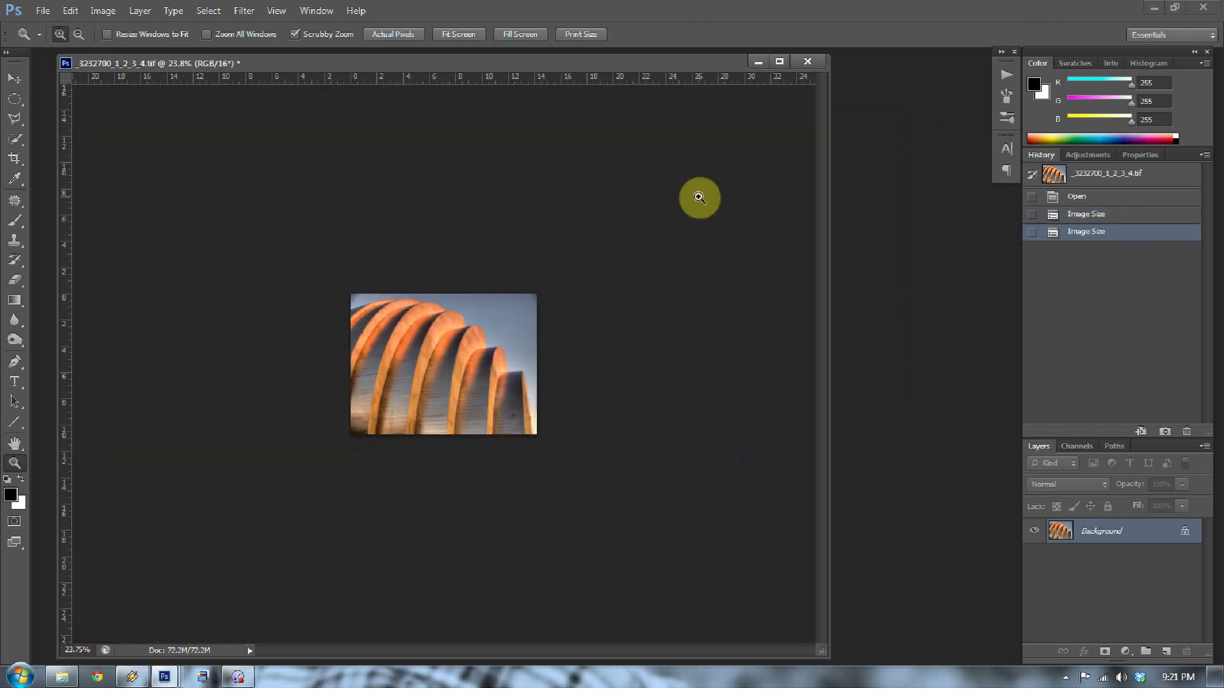
# Close the resized image without saving the changes
pyautogui.click(43, 11)
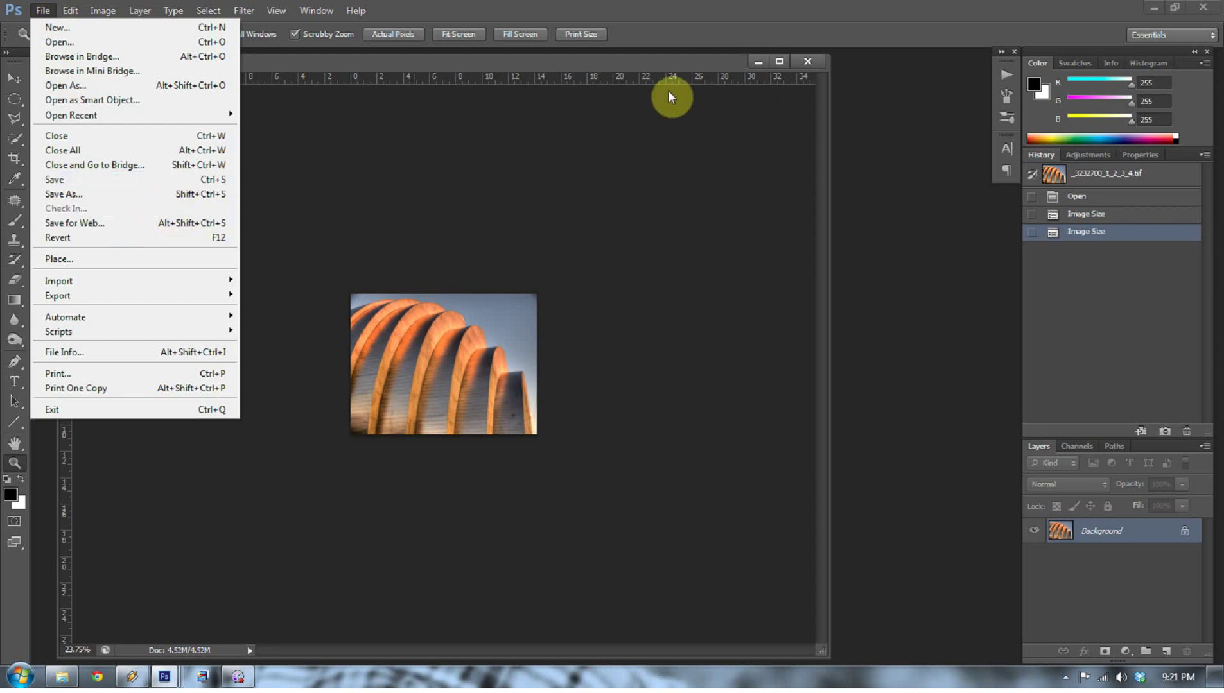
pyautogui.click(631, 64)
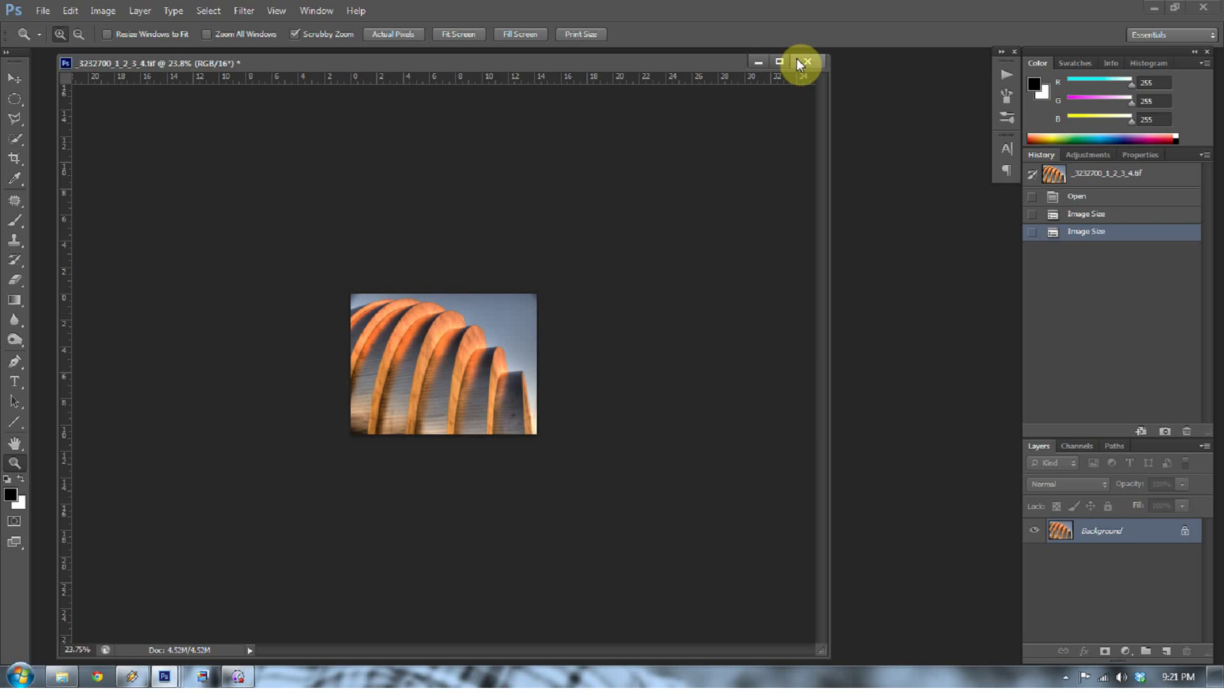
pyautogui.click(802, 65)
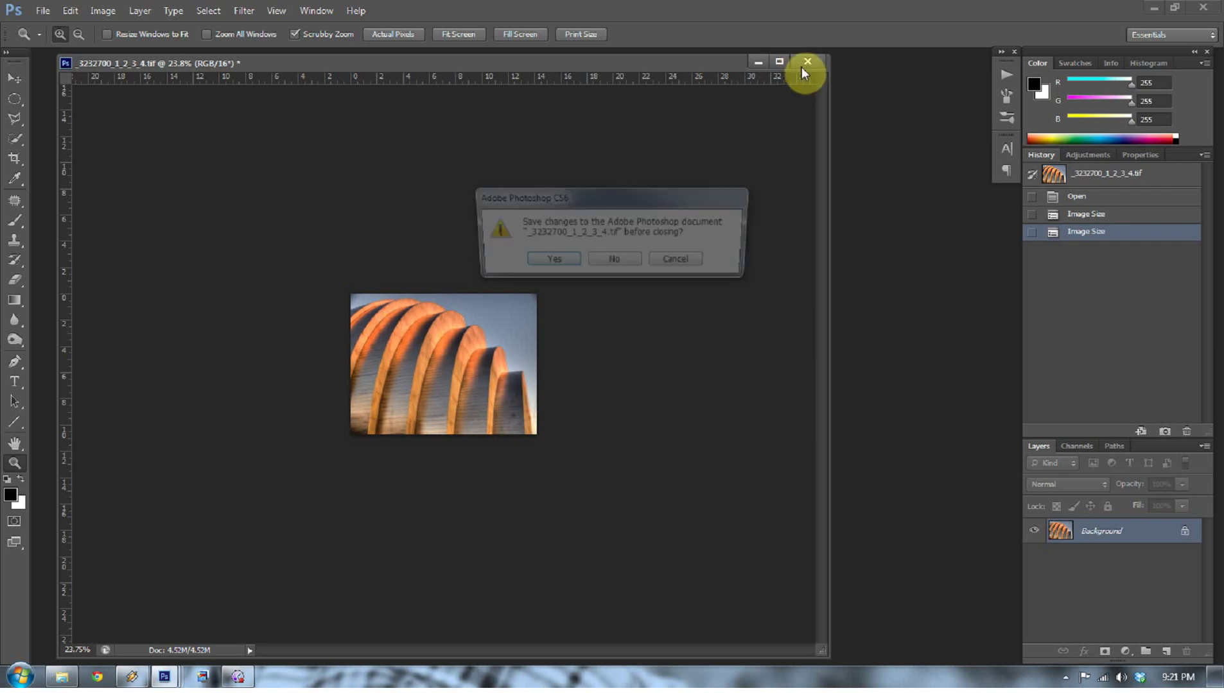
pyautogui.click(614, 262)
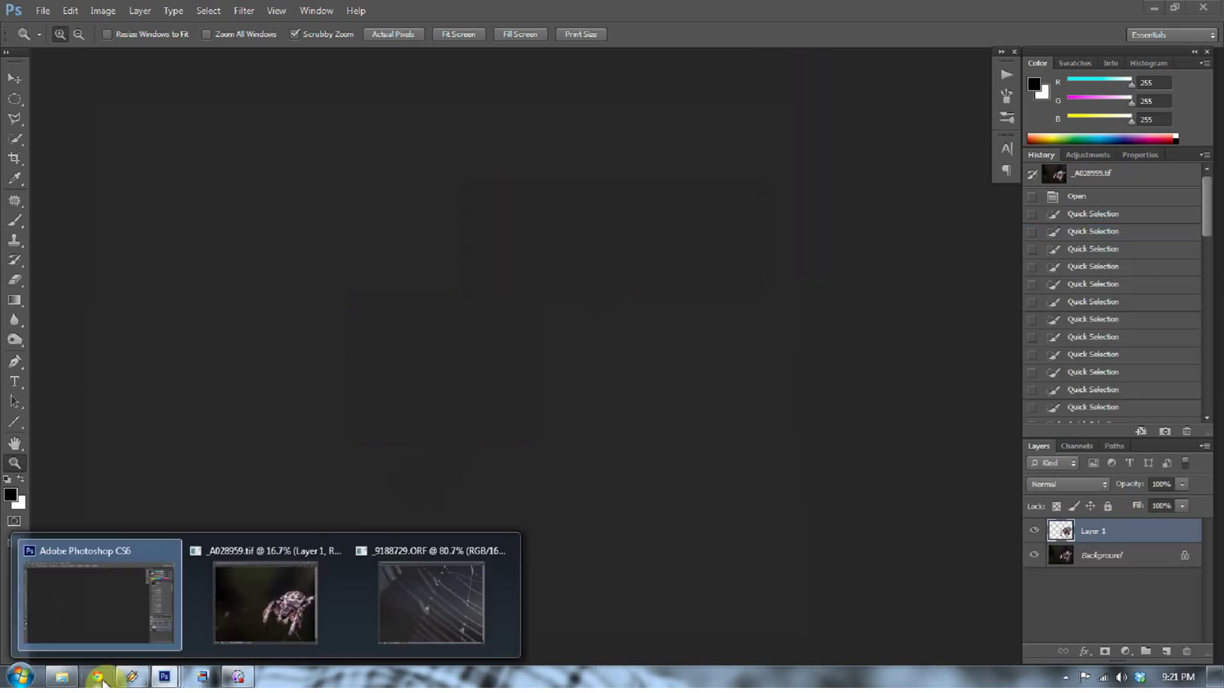
# Bring _A028959.tif and _9188729.ORF into view, arrange their windows and enlarge the spider image to fit its window
pyautogui.moveTo(164, 677)
pyautogui.click(218, 560)
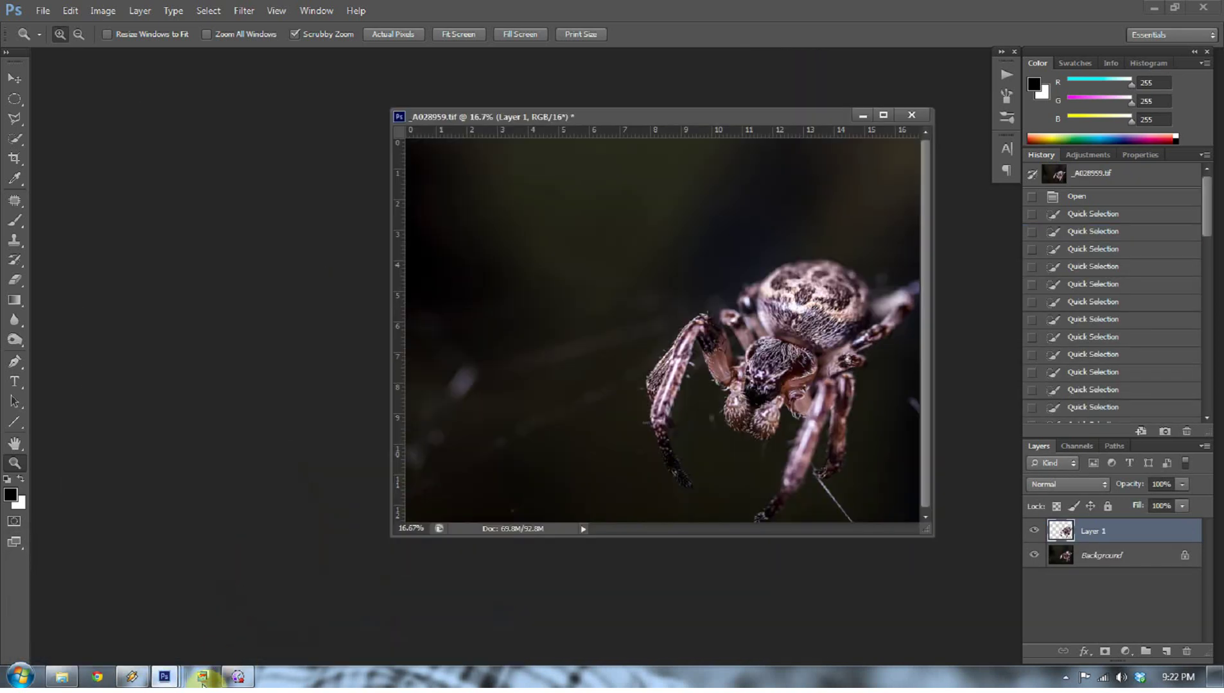
pyautogui.click(404, 555)
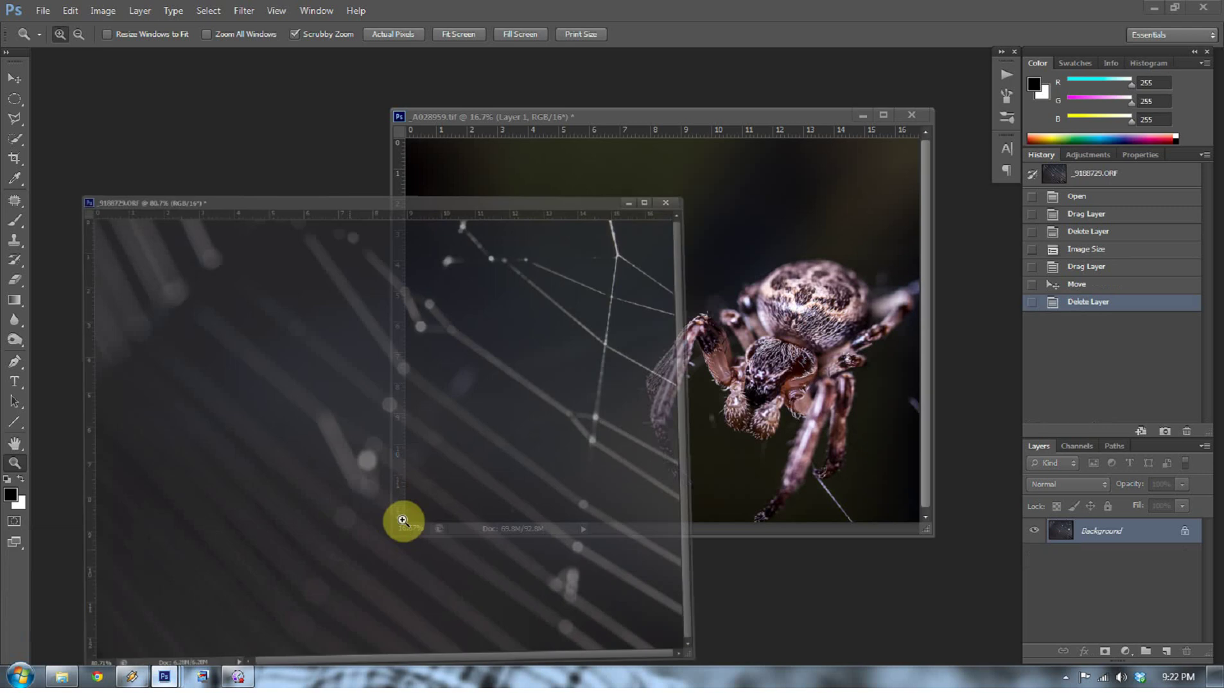
pyautogui.moveTo(845, 129); pyautogui.dragTo(791, 92)
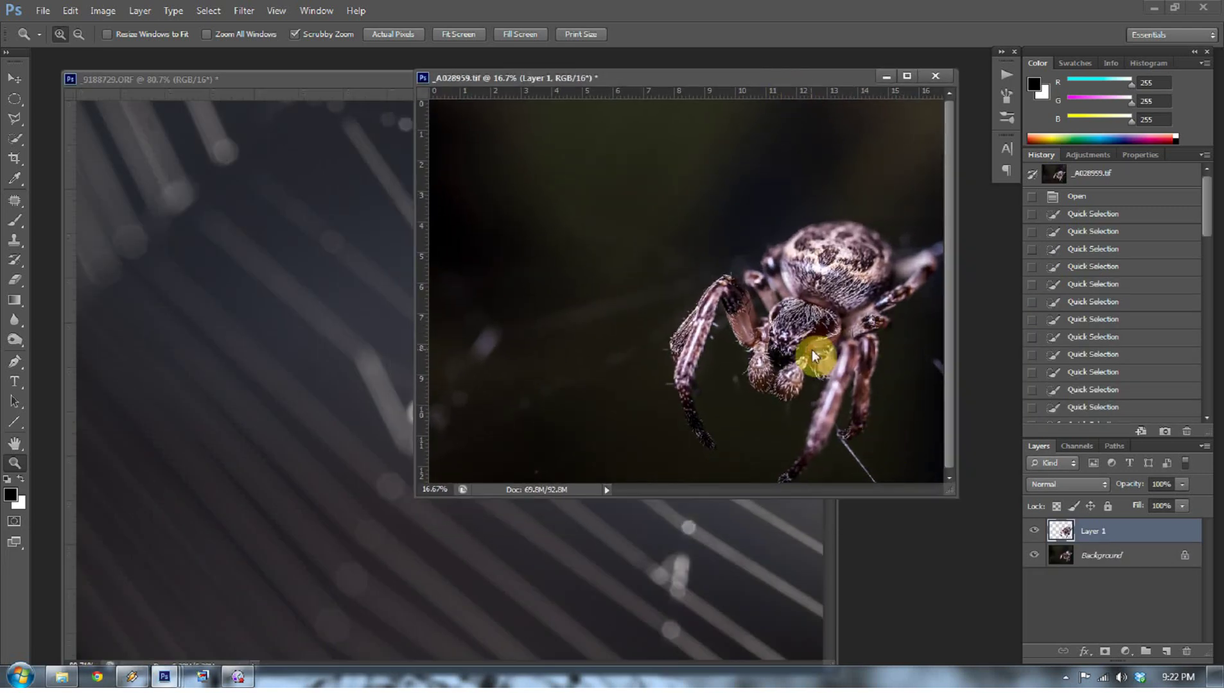
pyautogui.moveTo(814, 355); pyautogui.dragTo(805, 348)
pyautogui.moveTo(504, 67); pyautogui.dragTo(471, 80)
# Check the spider image's size settings and reposition the web image's window so both documents stay reachable
pyautogui.click(103, 10)
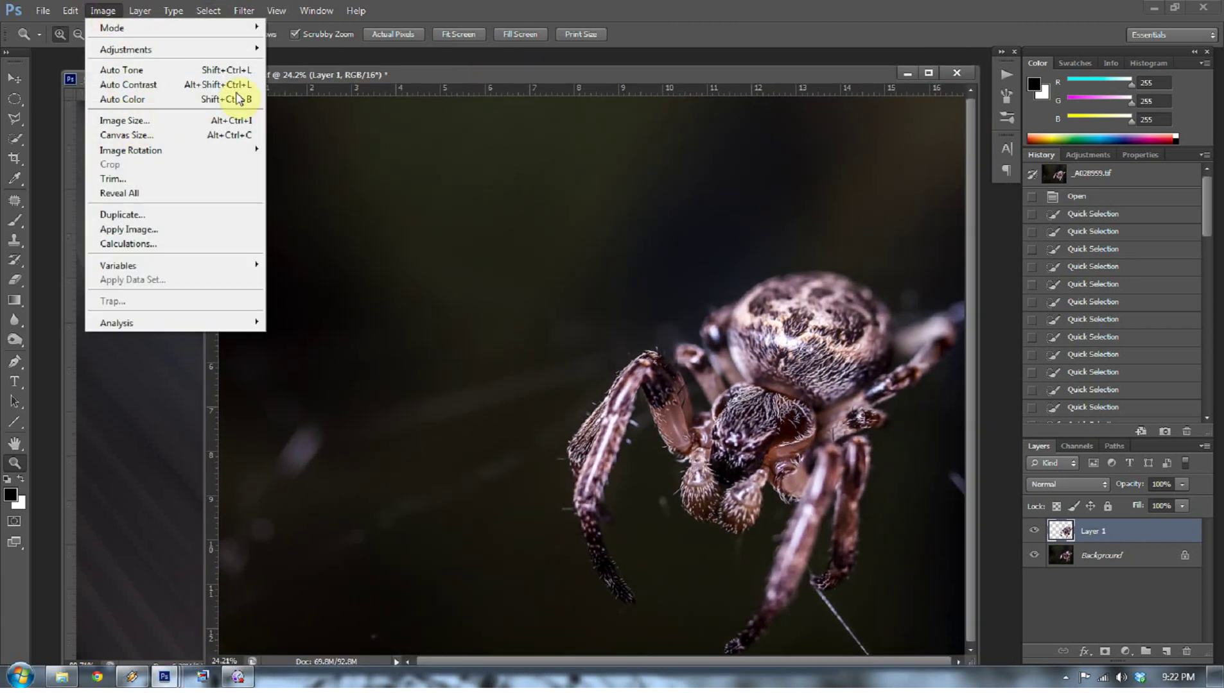
pyautogui.click(132, 120)
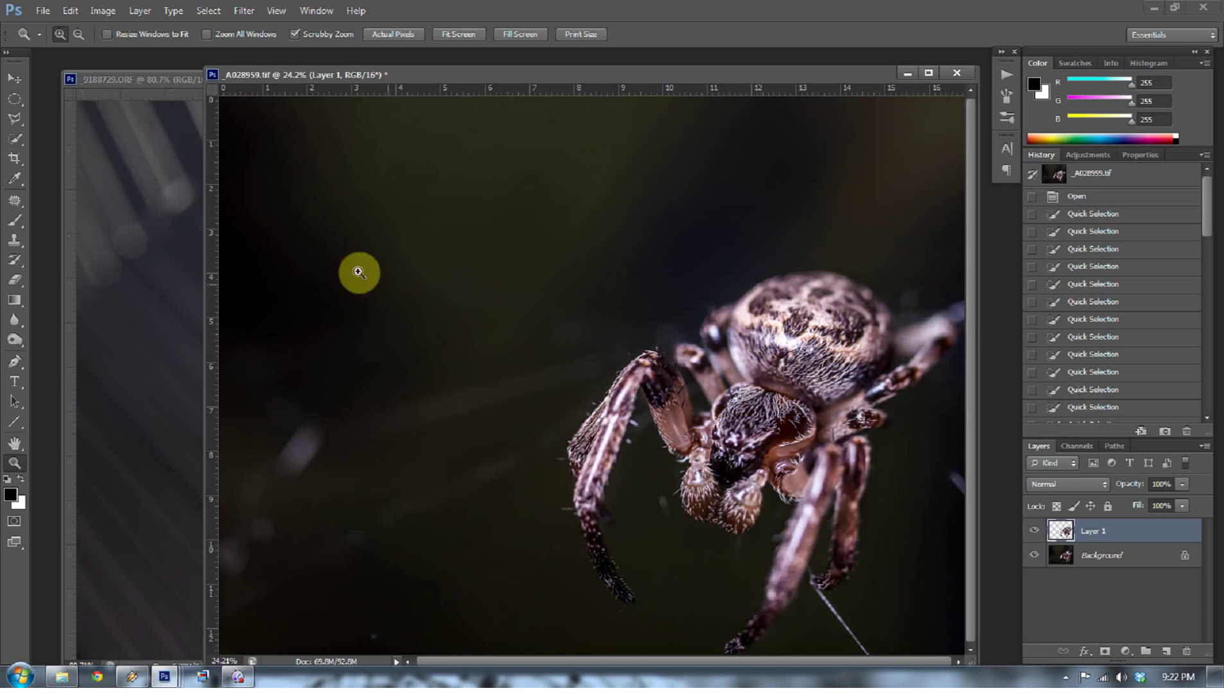
pyautogui.click(184, 74)
pyautogui.moveTo(580, 84); pyautogui.dragTo(549, 62)
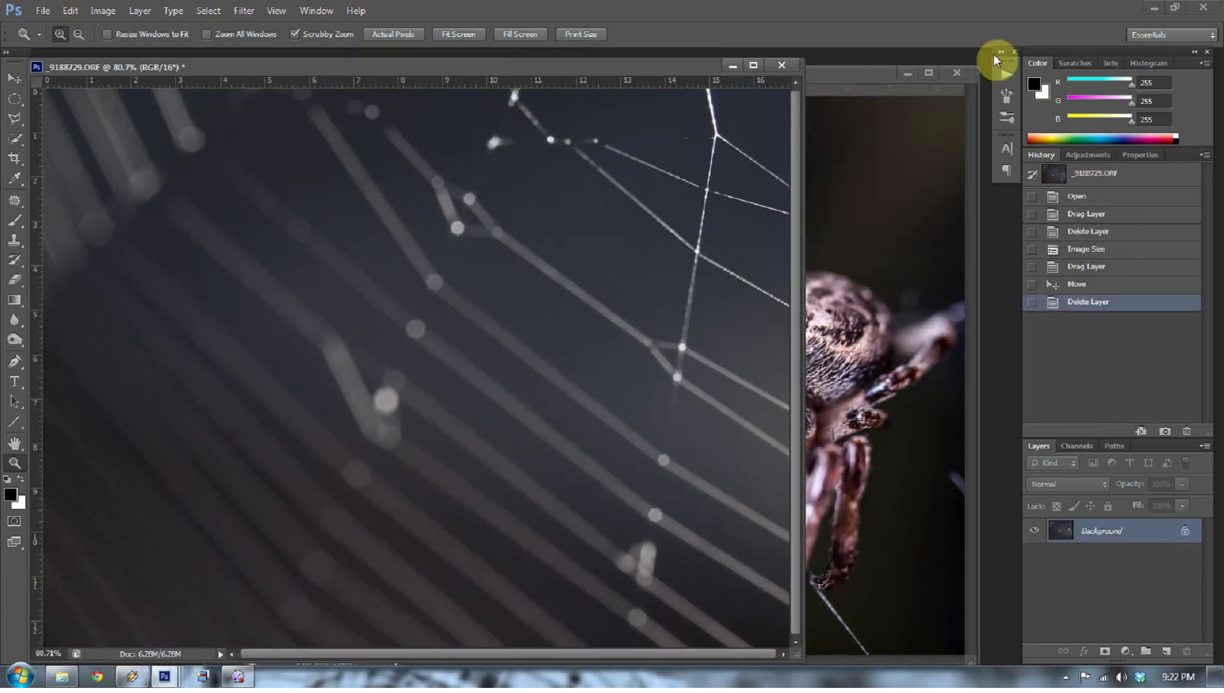
pyautogui.click(868, 74)
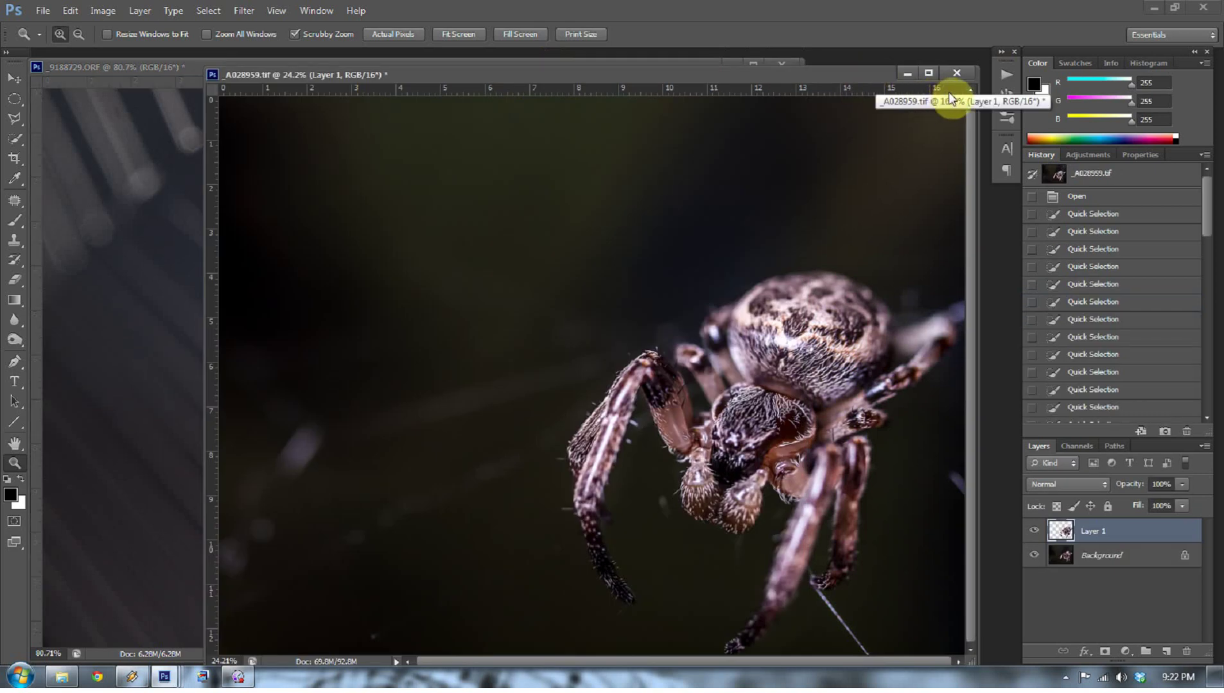
# Copy the cut-out spider layer from _A028959.tif into _9188729.ORF to compare their scale, and delete the copied layer
pyautogui.moveTo(146, 675)
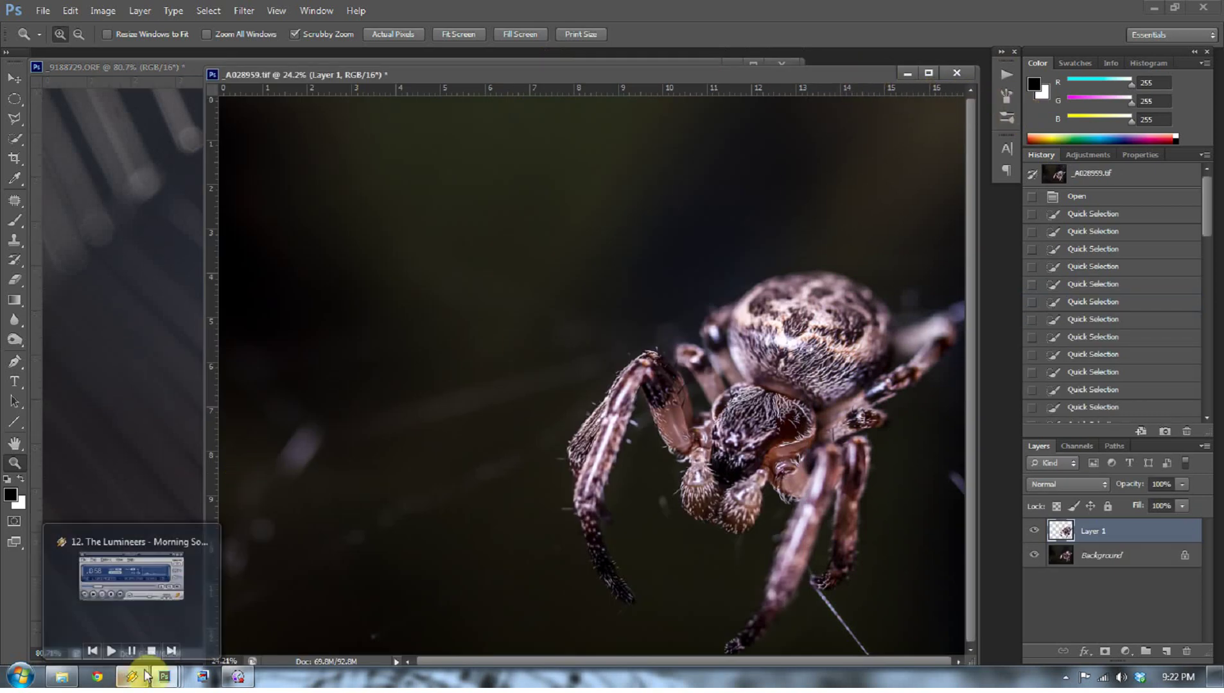
pyautogui.click(148, 78)
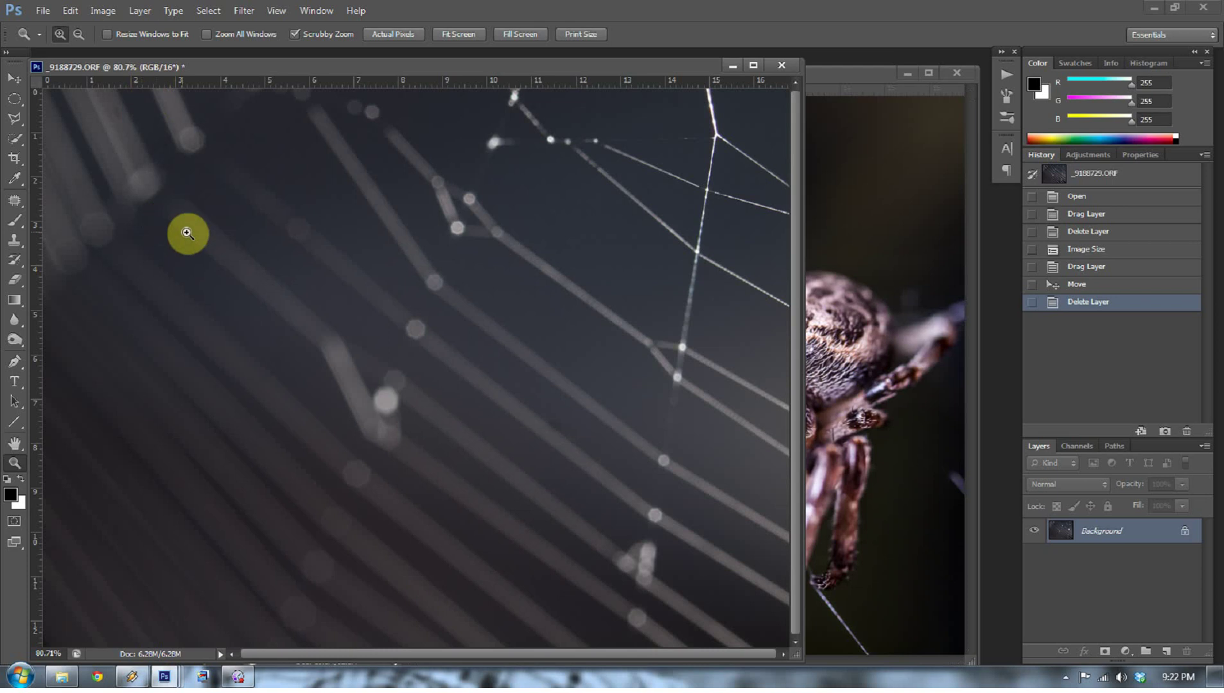
pyautogui.click(860, 77)
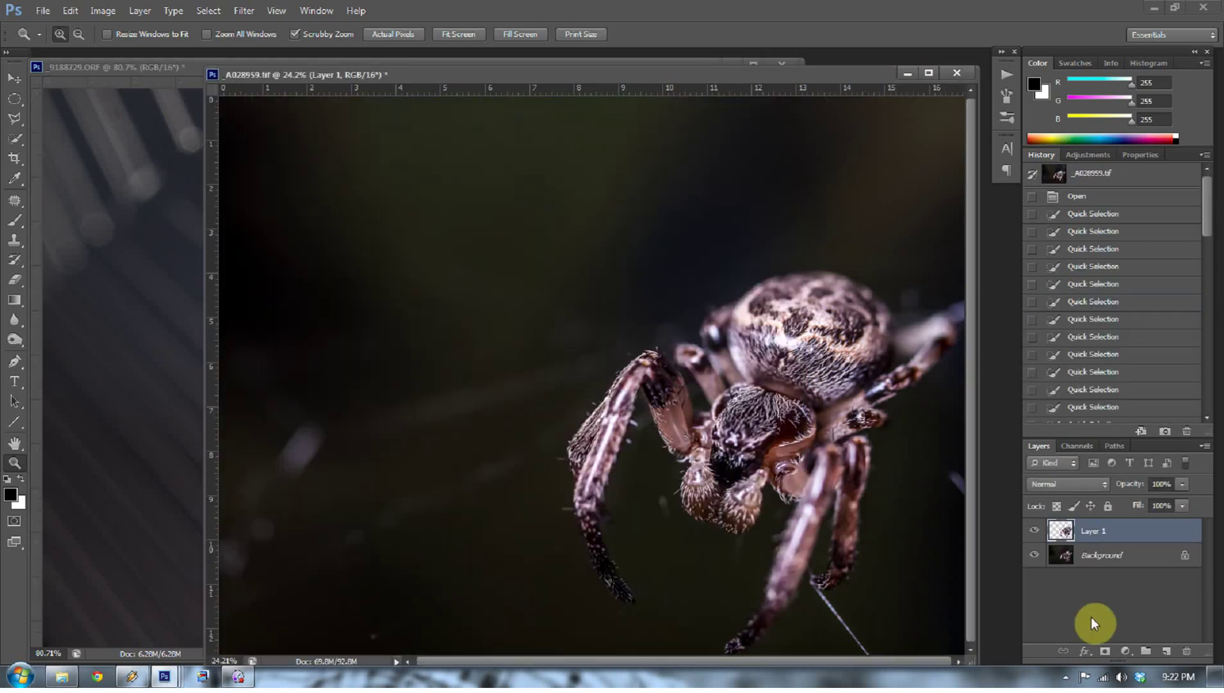
pyautogui.press('ctrl')
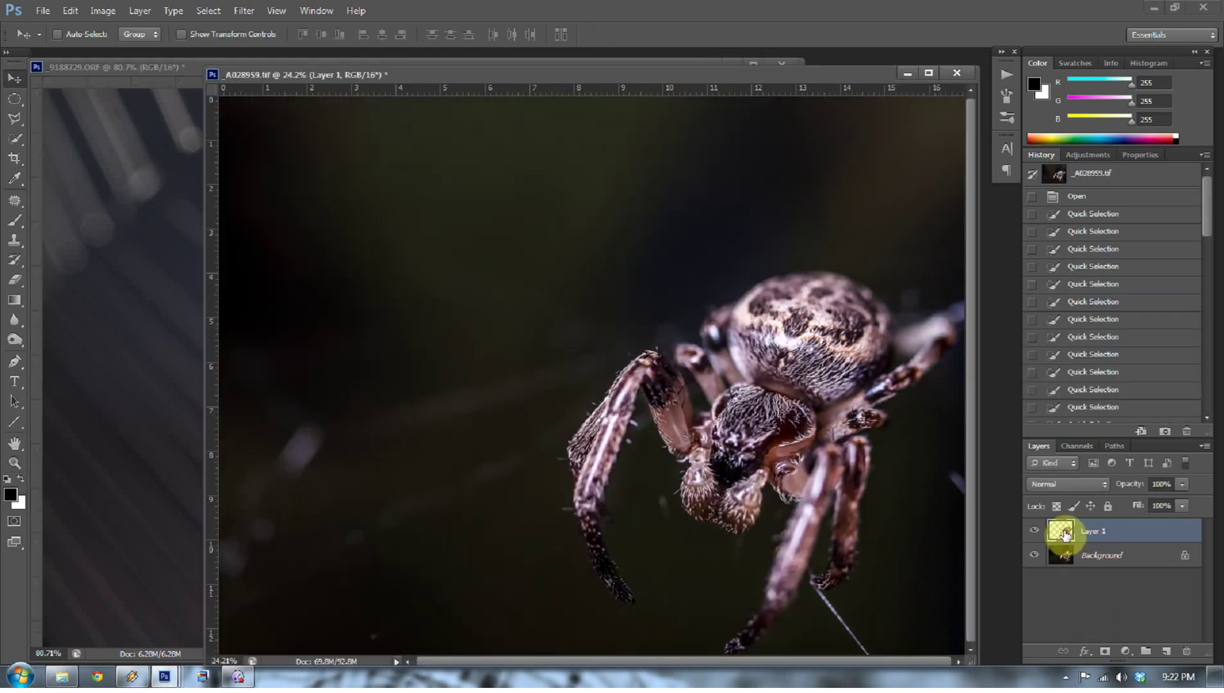
pyautogui.moveTo(1063, 533); pyautogui.dragTo(148, 391)
pyautogui.moveTo(299, 298); pyautogui.dragTo(438, 342)
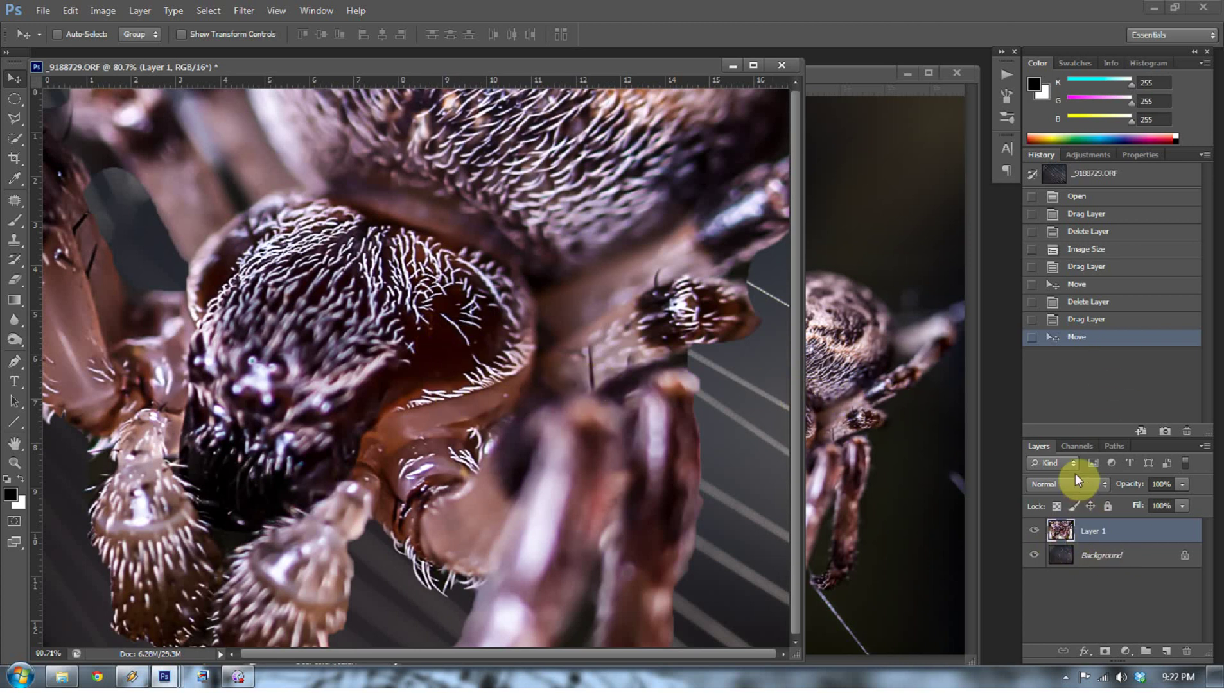
pyautogui.moveTo(1132, 538); pyautogui.dragTo(949, 475)
# Check the pixel dimensions, document size and resolution of the spider image without changing them
pyautogui.click(101, 10)
pyautogui.click(124, 121)
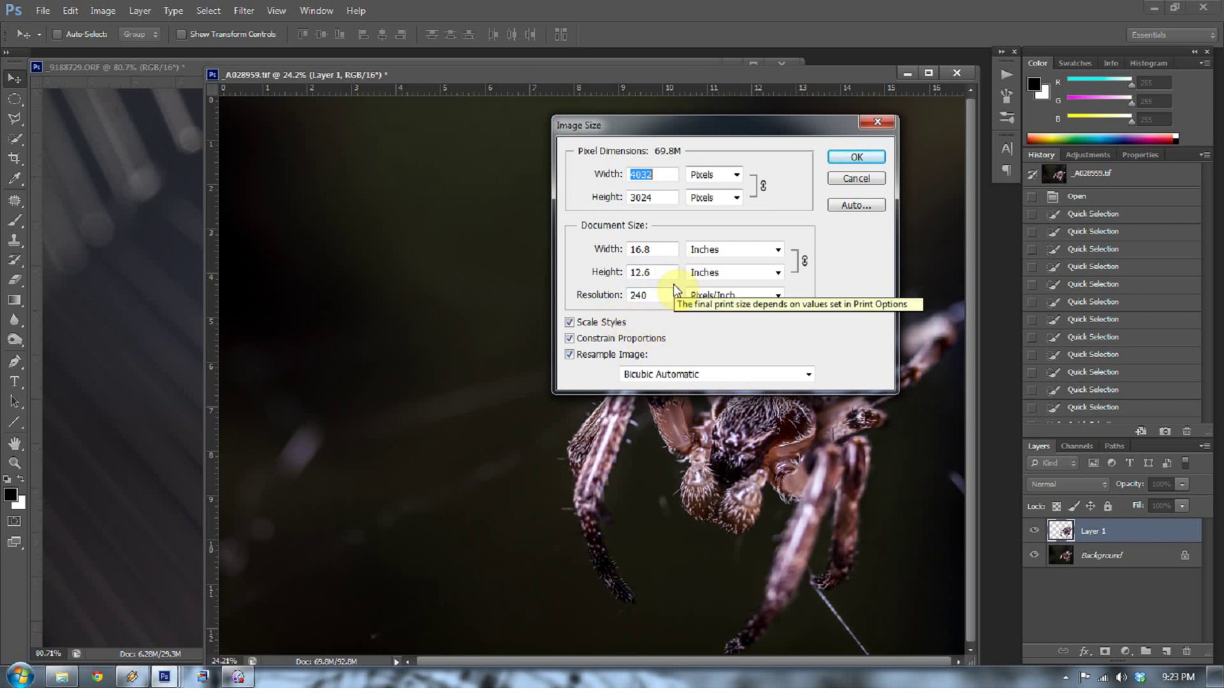
pyautogui.click(857, 179)
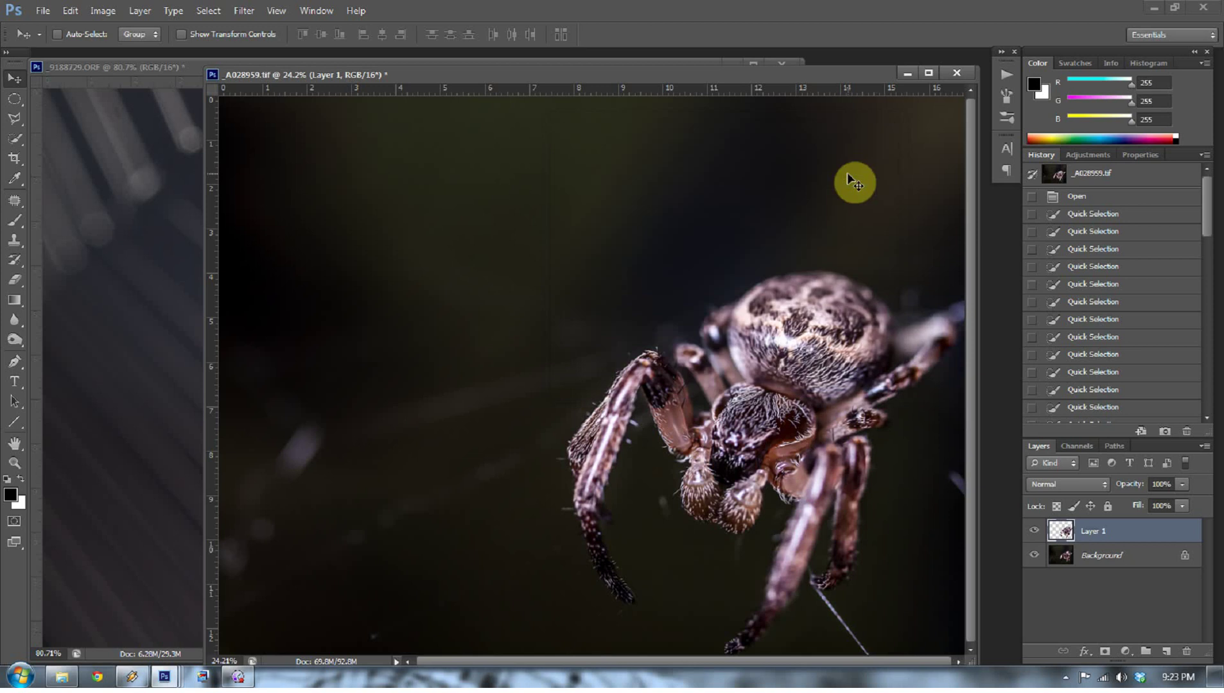
# Resample the web image _9188729.ORF to a resolution of 240 pixels/inch
pyautogui.click(75, 70)
pyautogui.click(102, 11)
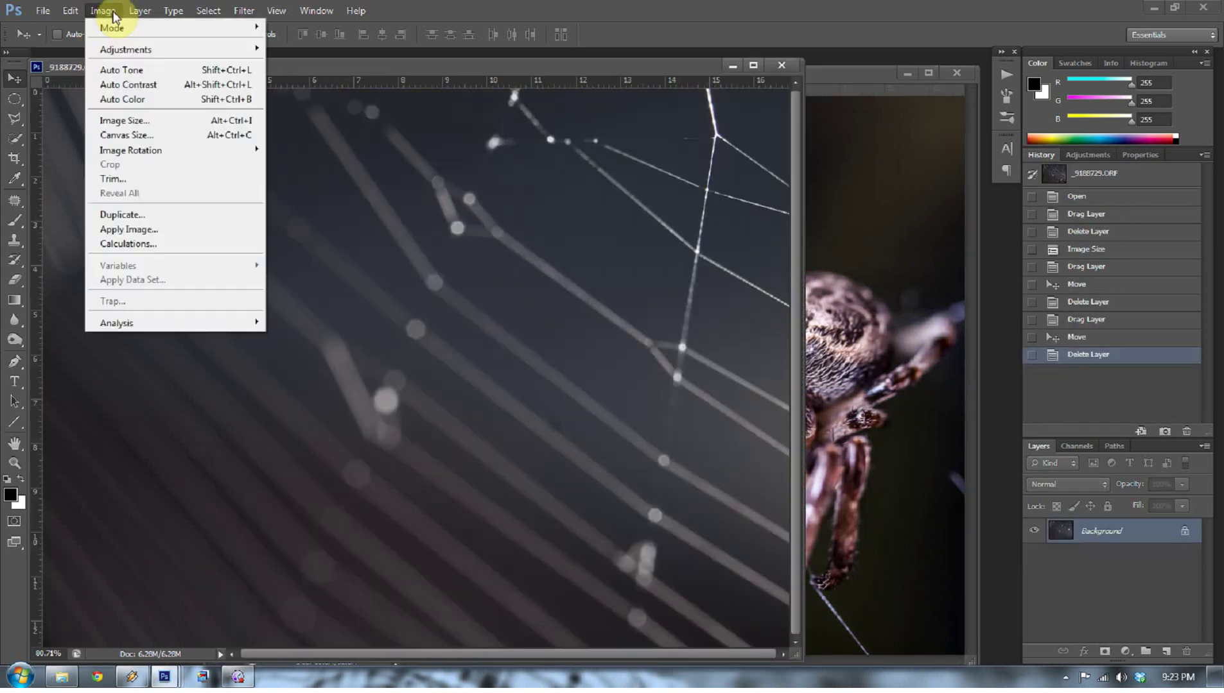
pyautogui.click(137, 122)
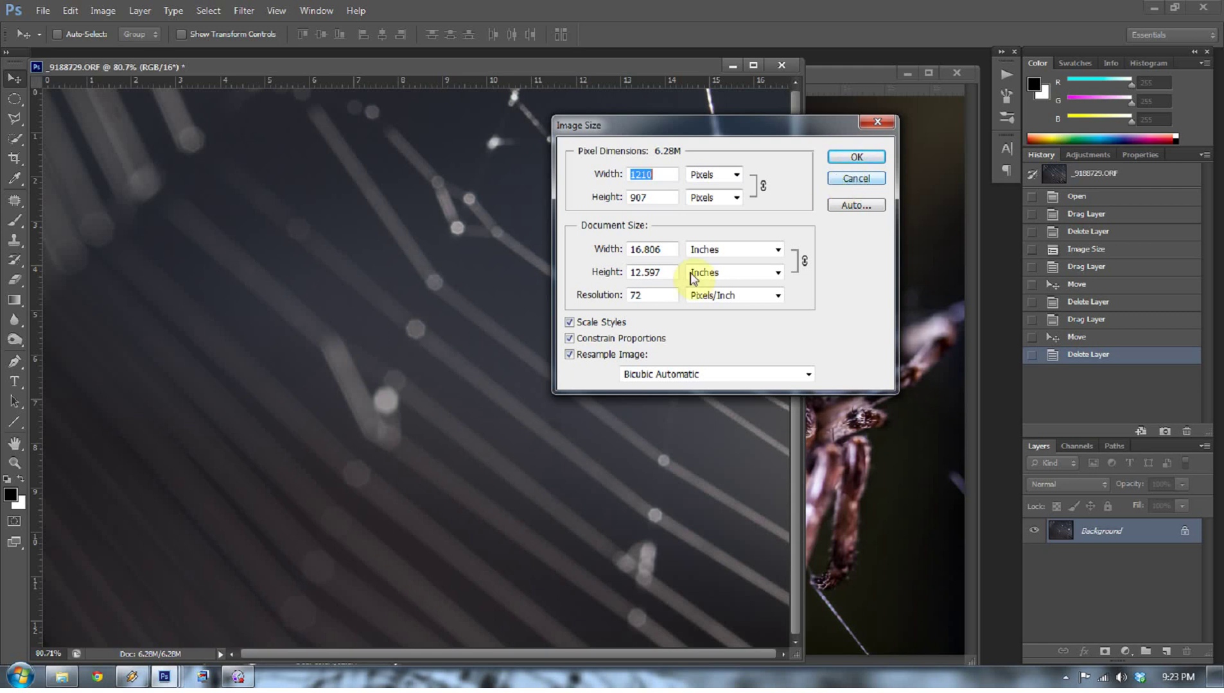
pyautogui.doubleClick(637, 295)
pyautogui.write('240')
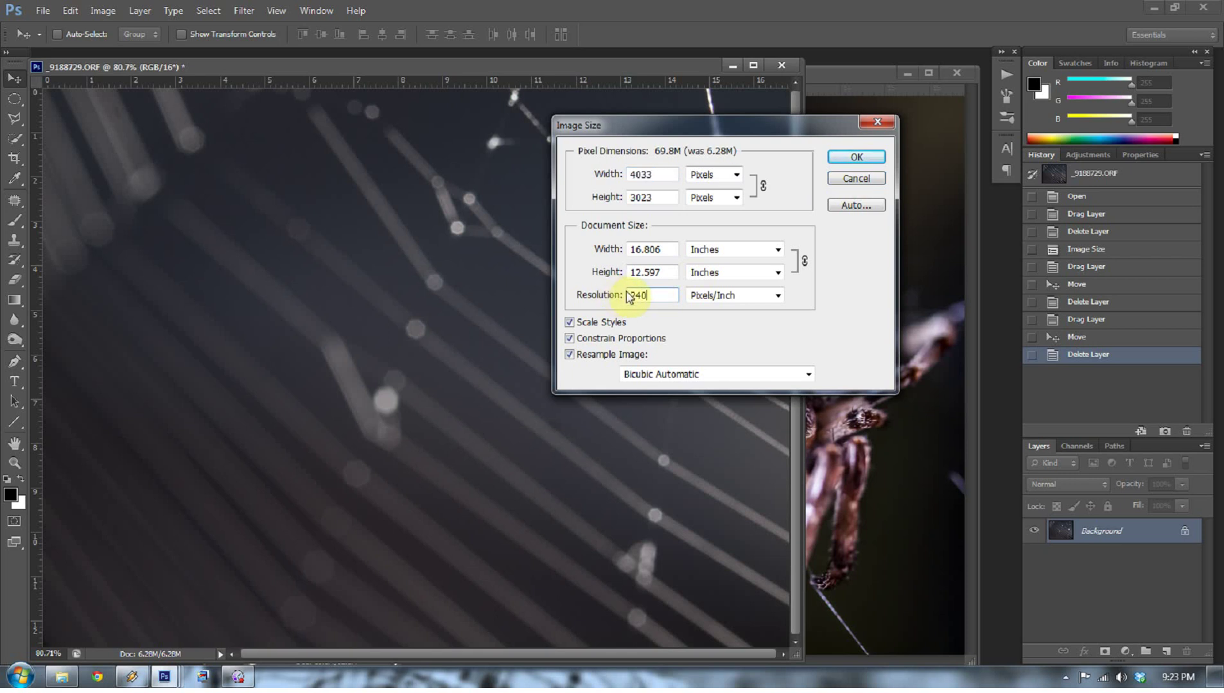
pyautogui.press('Return')
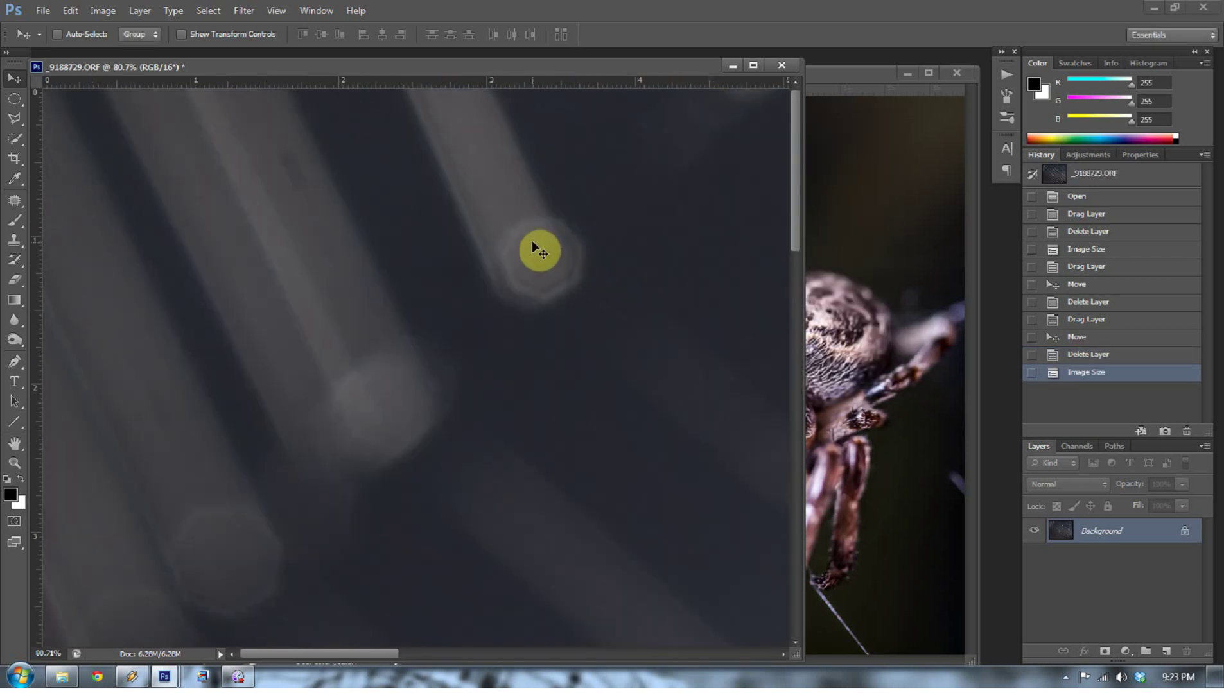
# Examine the quality of the enlarged web image, both fitted on screen and close up on the web strands
pyautogui.press('z')
pyautogui.rightClick(541, 298)
pyautogui.click(544, 303)
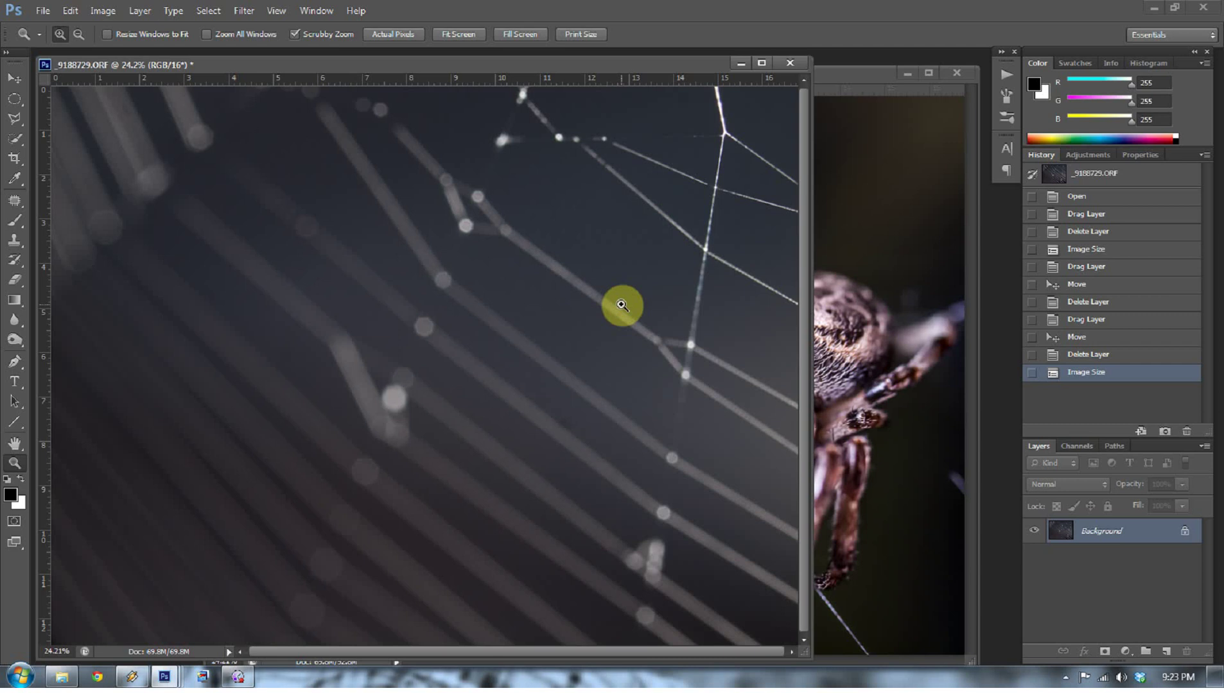
pyautogui.moveTo(721, 257); pyautogui.dragTo(789, 308)
pyautogui.rightClick(647, 279)
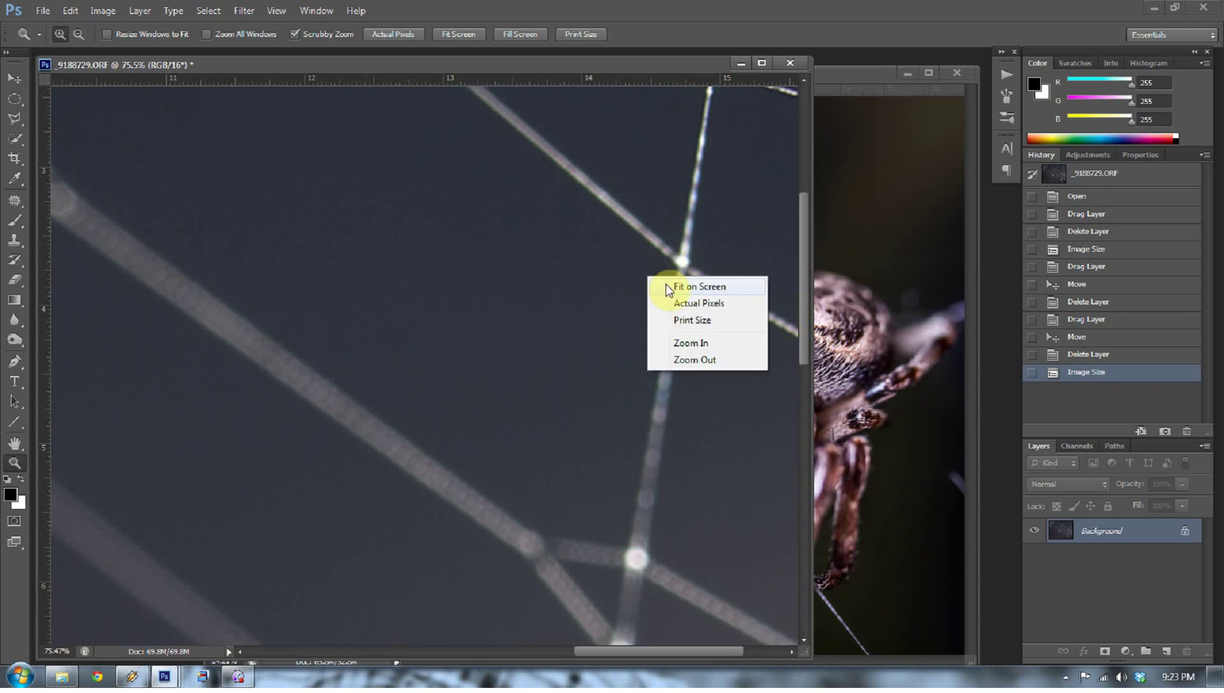
pyautogui.click(696, 287)
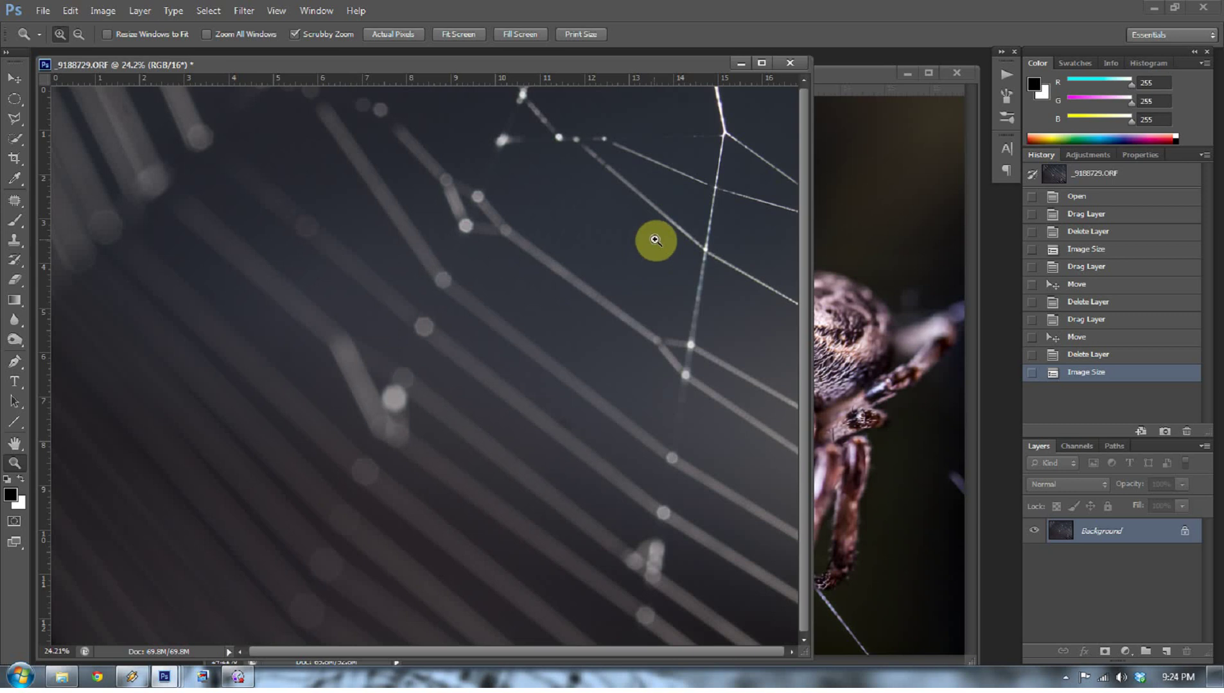
# Copy the cut-out spider layer into the enlarged web image, place it over the web, and delete the copied layer
pyautogui.click(825, 165)
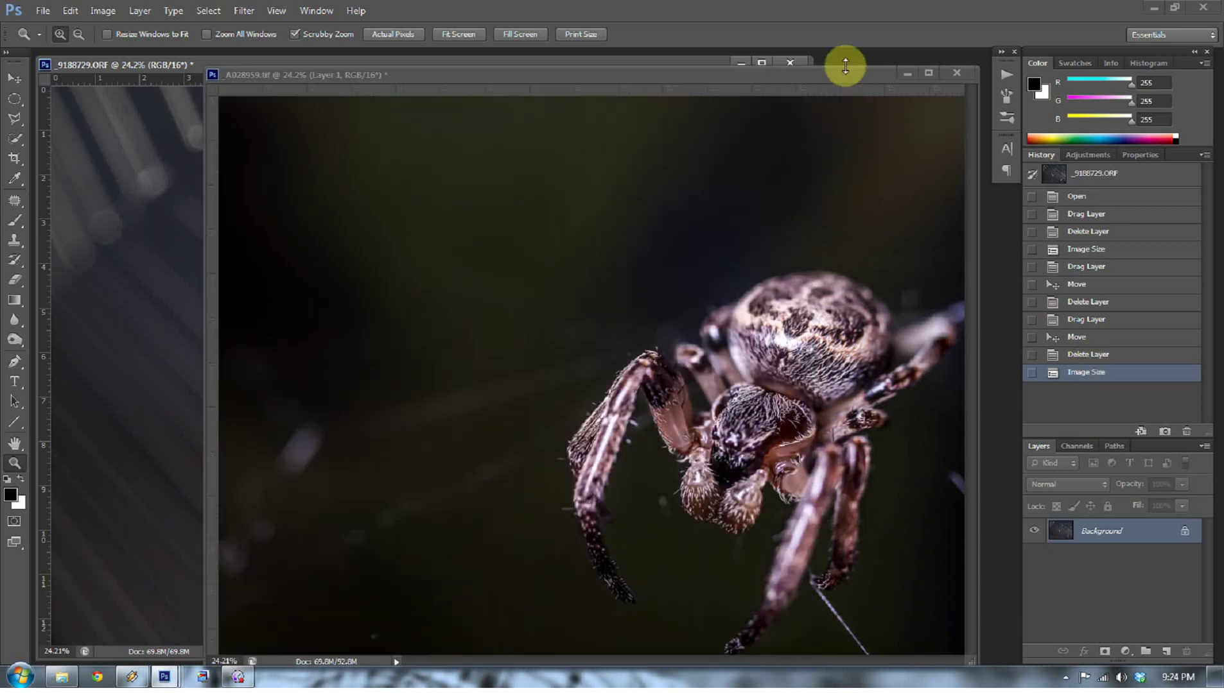
pyautogui.press('v')
pyautogui.moveTo(778, 415); pyautogui.dragTo(60, 294)
pyautogui.moveTo(574, 314); pyautogui.dragTo(639, 419)
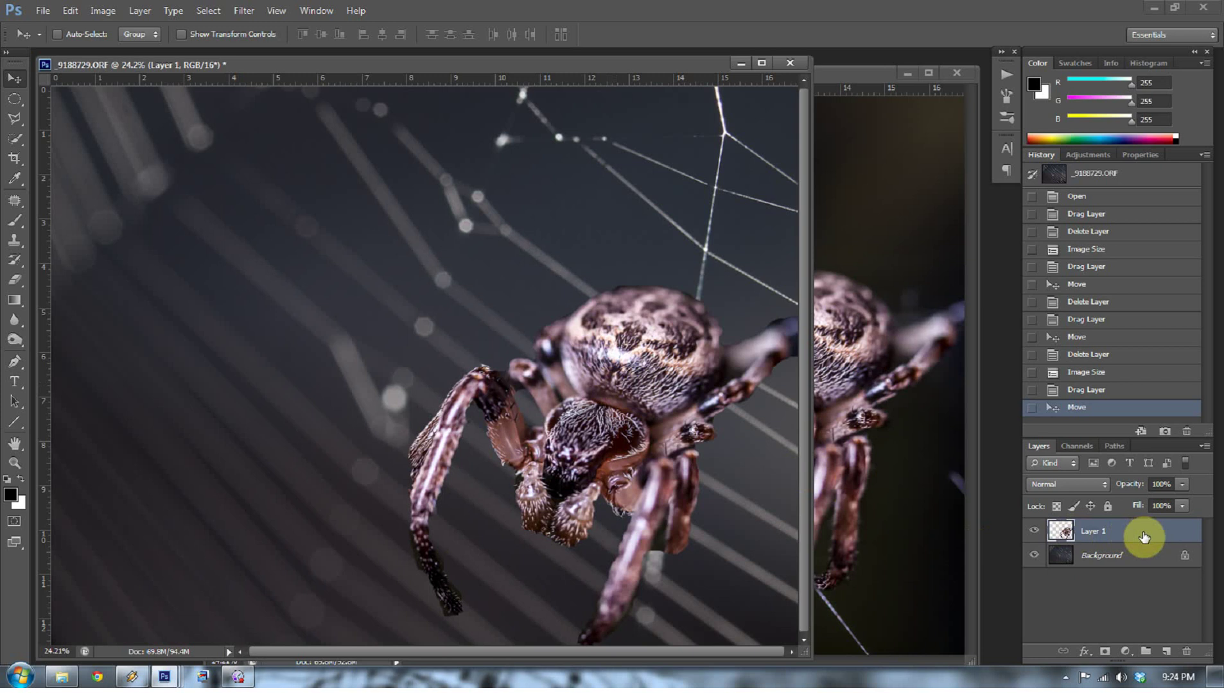
pyautogui.press('Delete')
# Revert the web image to the history state before its last Image Size change, and fit it on screen
pyautogui.click(885, 72)
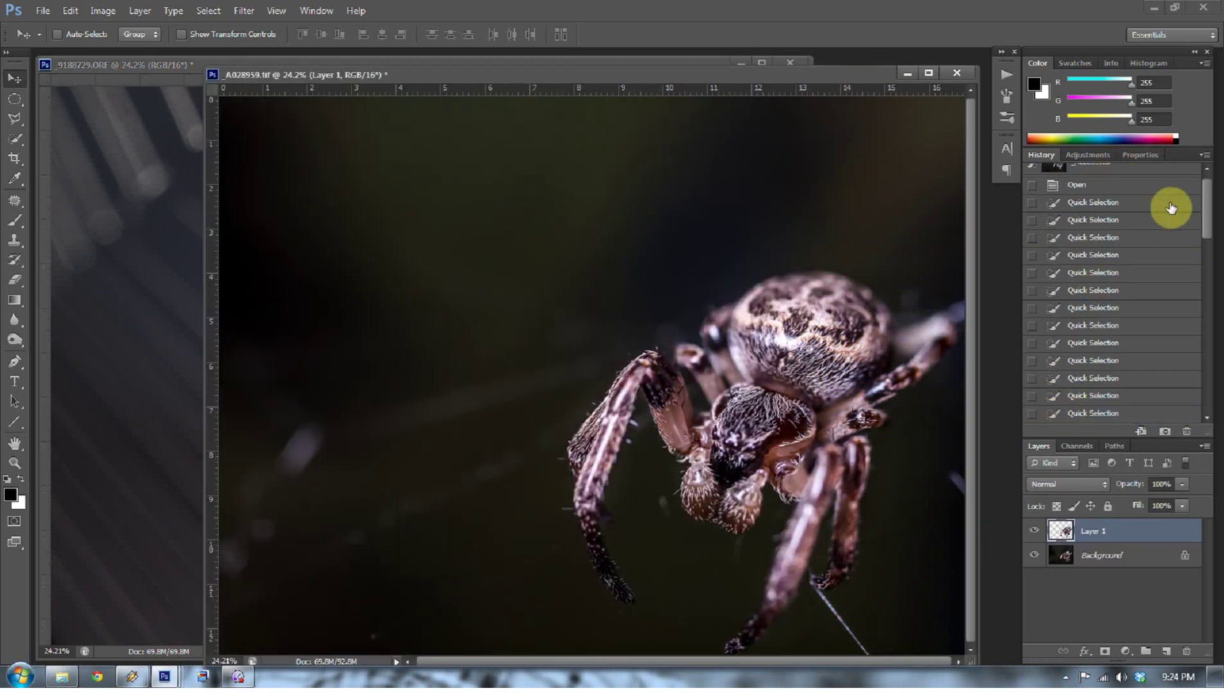
pyautogui.moveTo(1206, 209); pyautogui.dragTo(1210, 411)
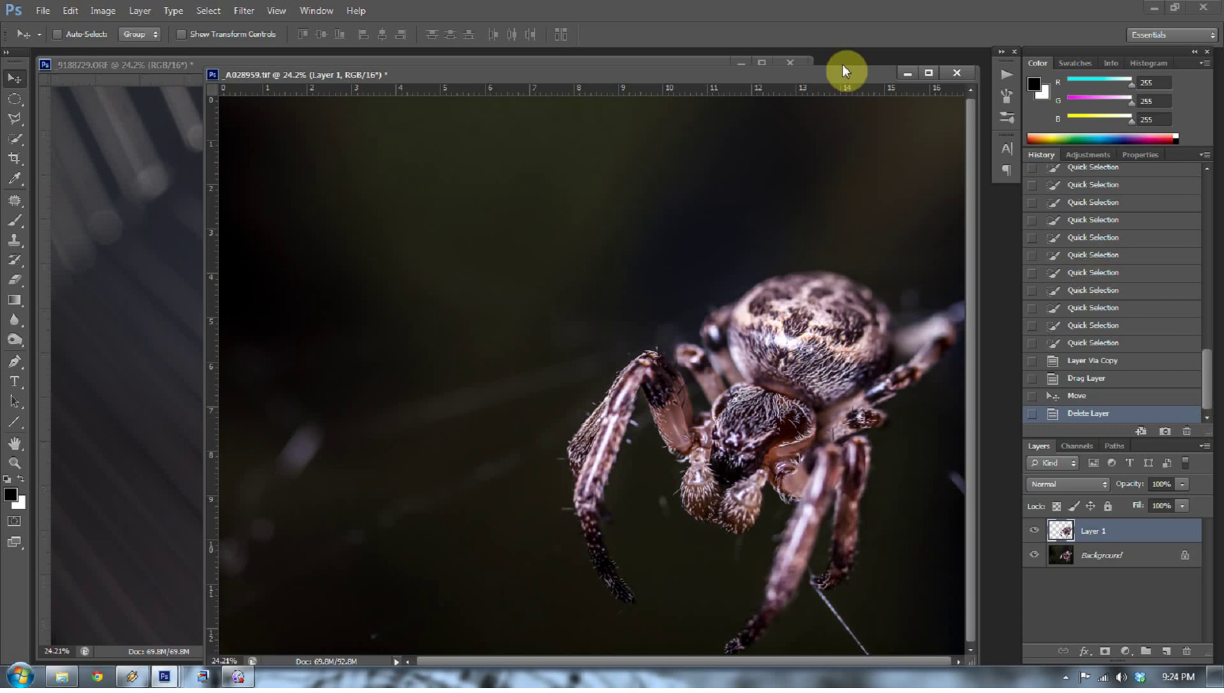
pyautogui.click(155, 96)
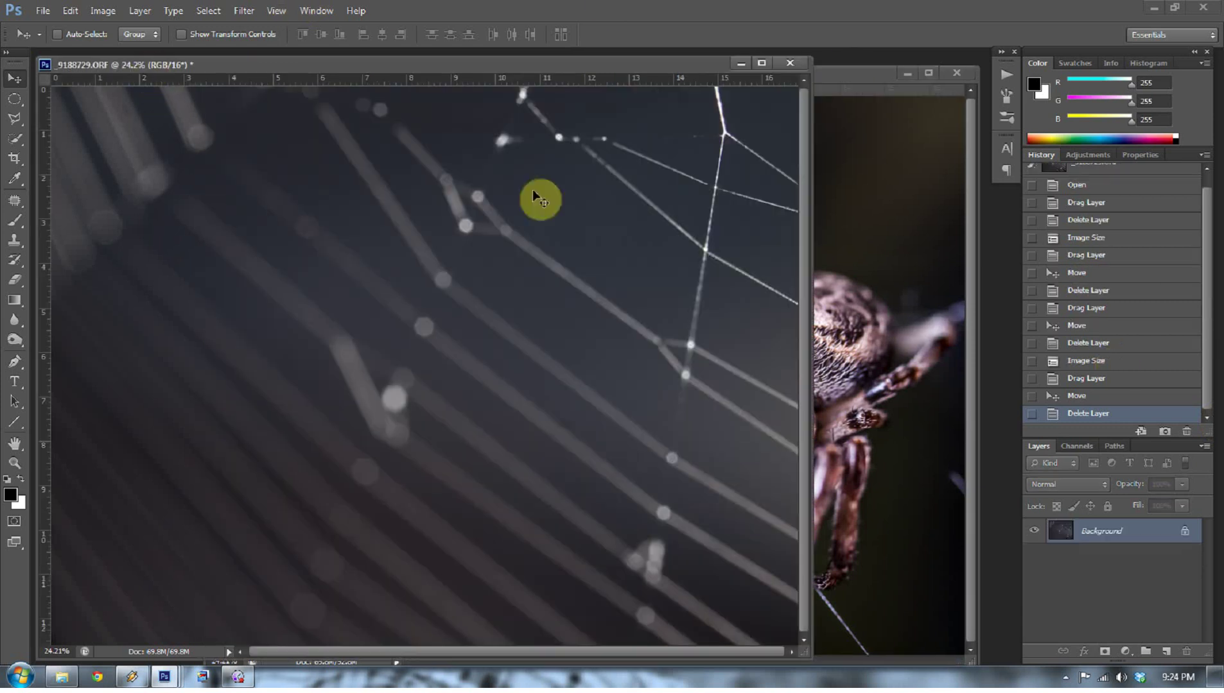
pyautogui.click(1084, 347)
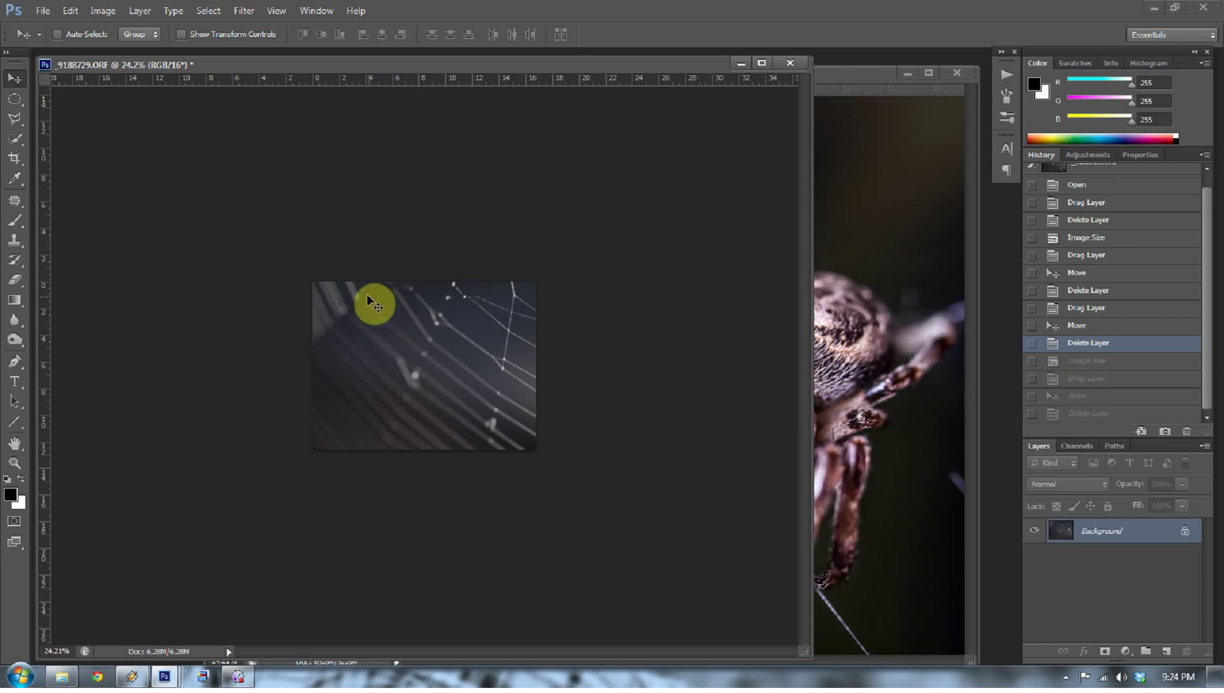
pyautogui.press('z')
pyautogui.moveTo(413, 329); pyautogui.dragTo(415, 333)
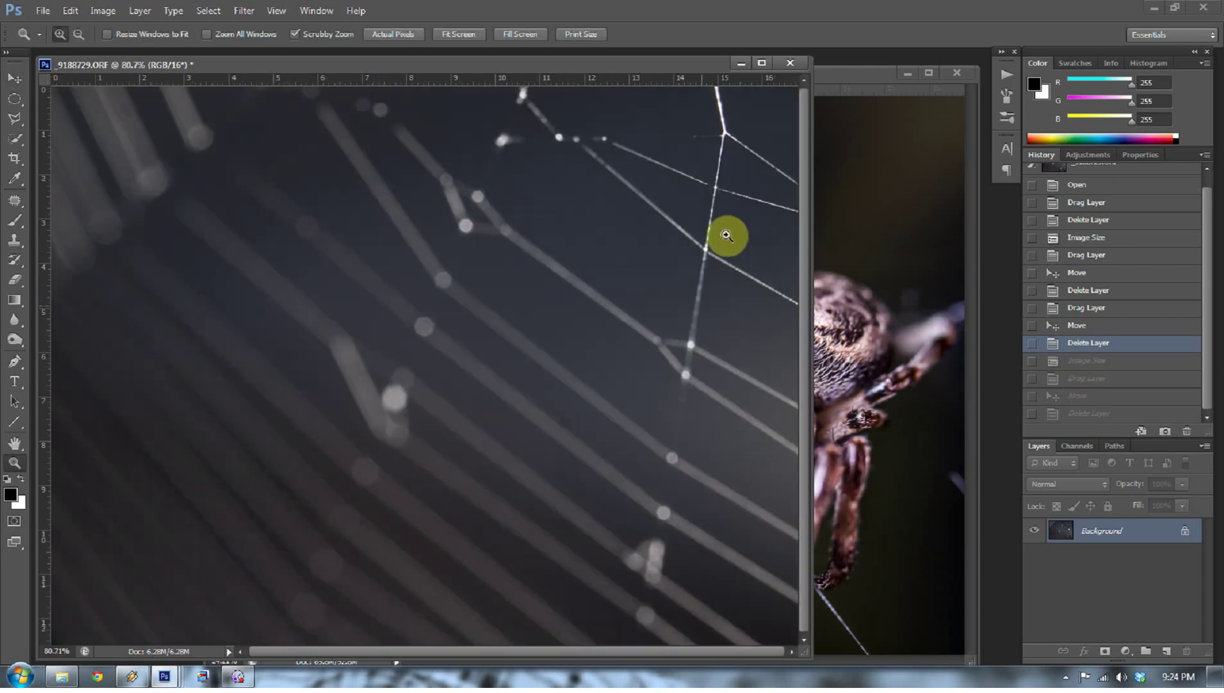
# Check the pixel dimensions, document size and resolution of the web image without changing them
pyautogui.click(103, 11)
pyautogui.click(154, 120)
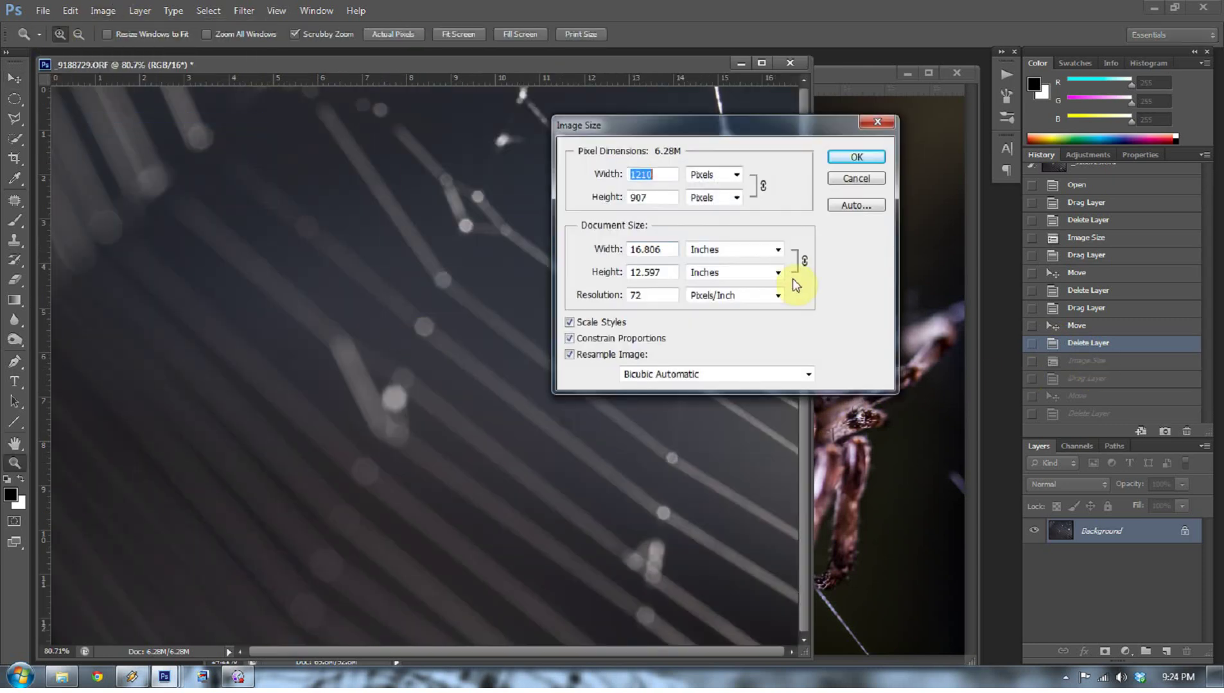
pyautogui.click(864, 183)
# Resample the spider image _A028959.tif to a resolution of 72 pixels/inch
pyautogui.click(863, 117)
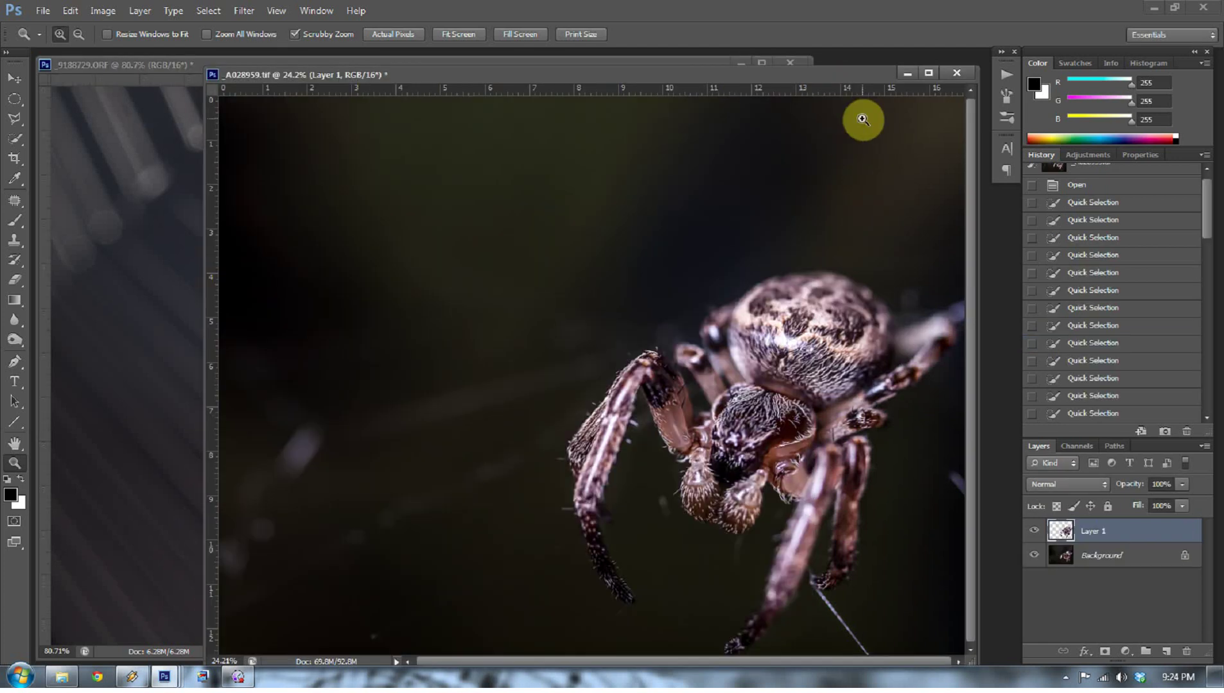
pyautogui.click(114, 11)
pyautogui.click(143, 119)
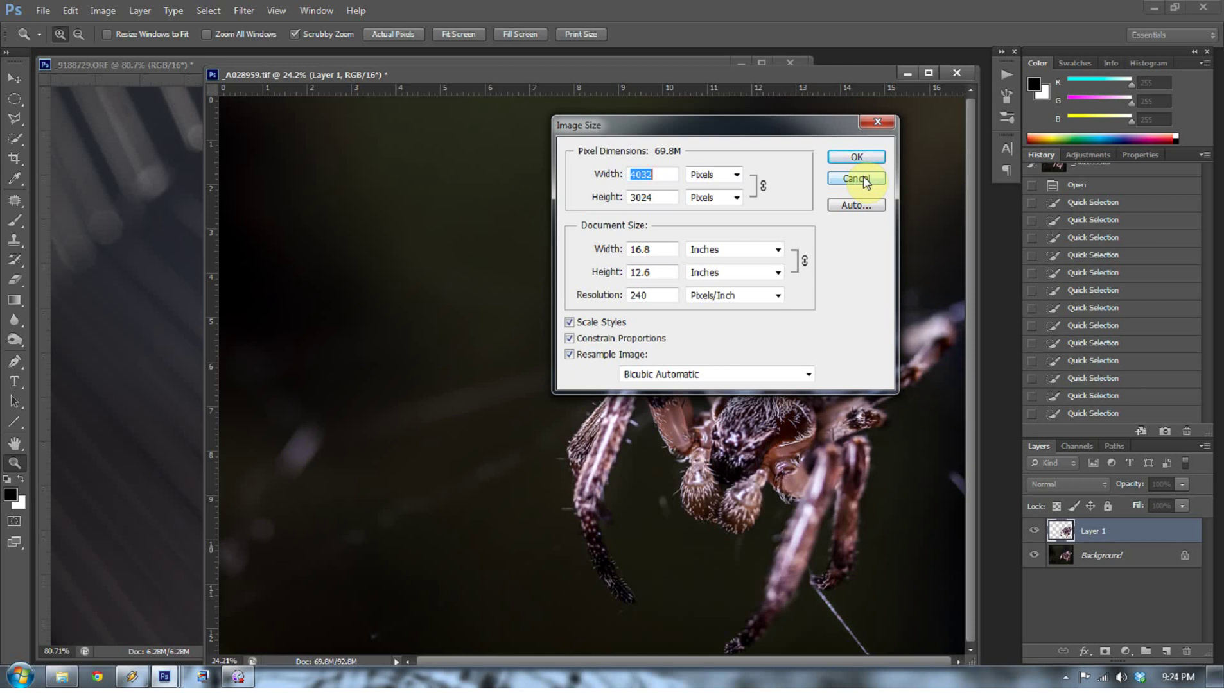
pyautogui.click(591, 296)
pyautogui.write('72')
pyautogui.press('Return')
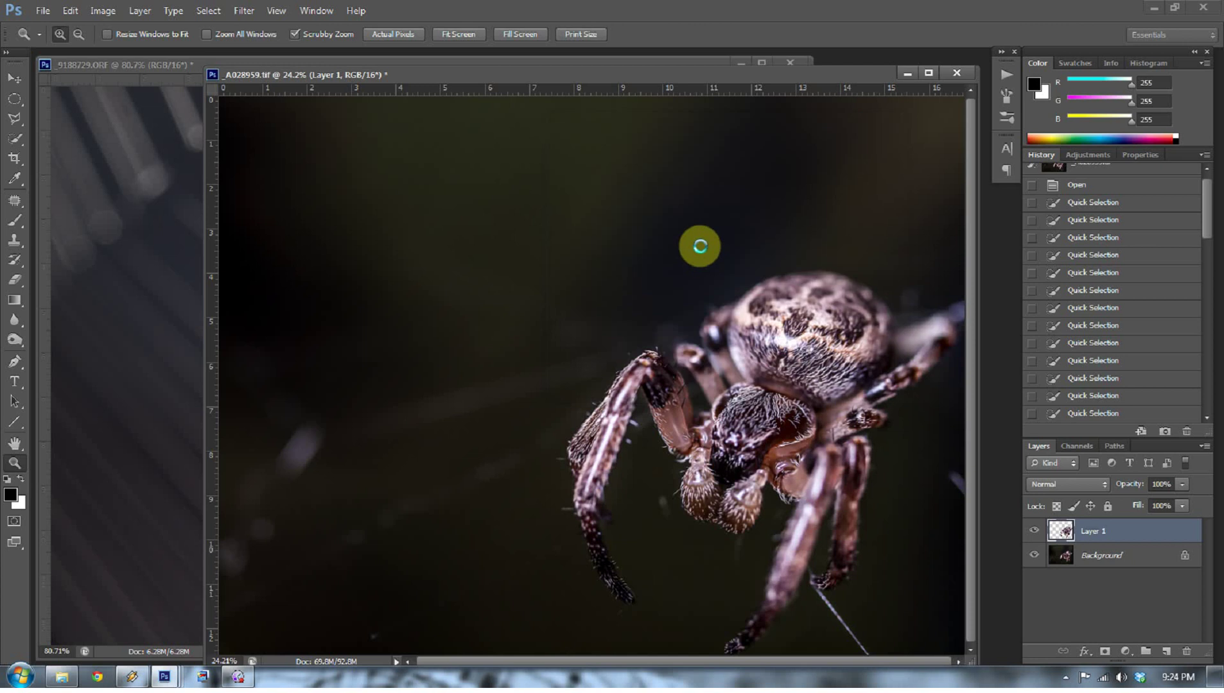
# Copy the cut-out spider layer into the web image, position it over the web, and fit the composite on screen
pyautogui.press('v')
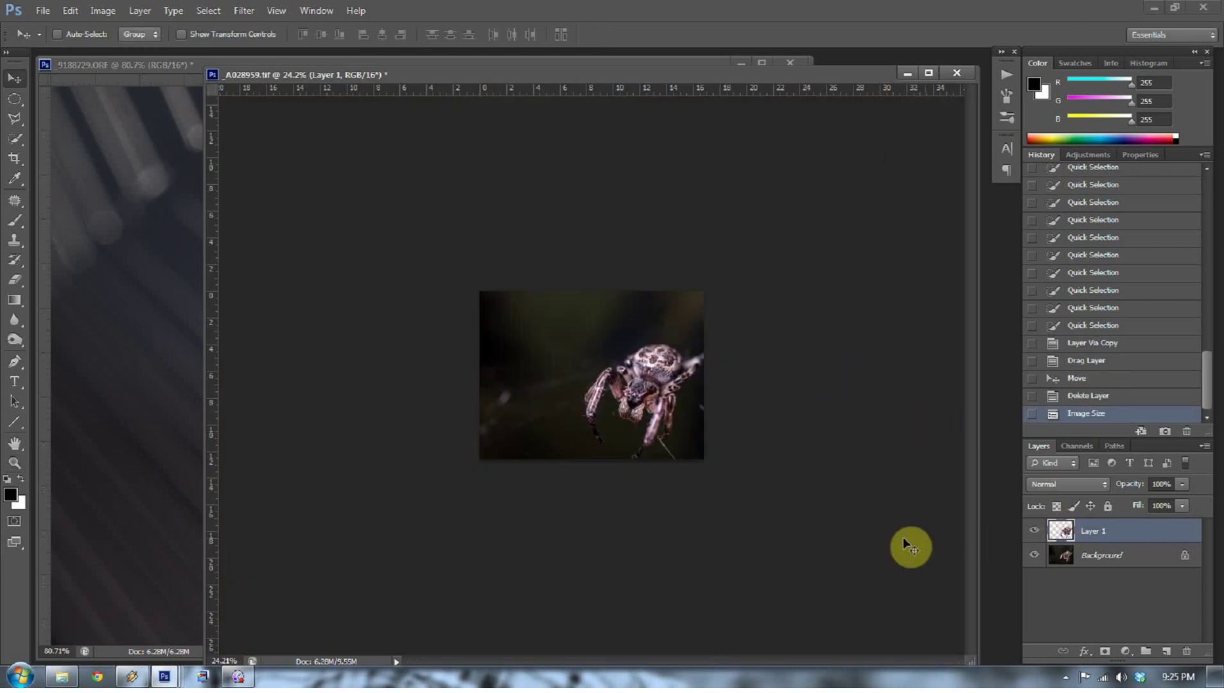
pyautogui.moveTo(595, 375); pyautogui.dragTo(549, 385)
pyautogui.press('z')
pyautogui.moveTo(620, 282); pyautogui.dragTo(699, 256)
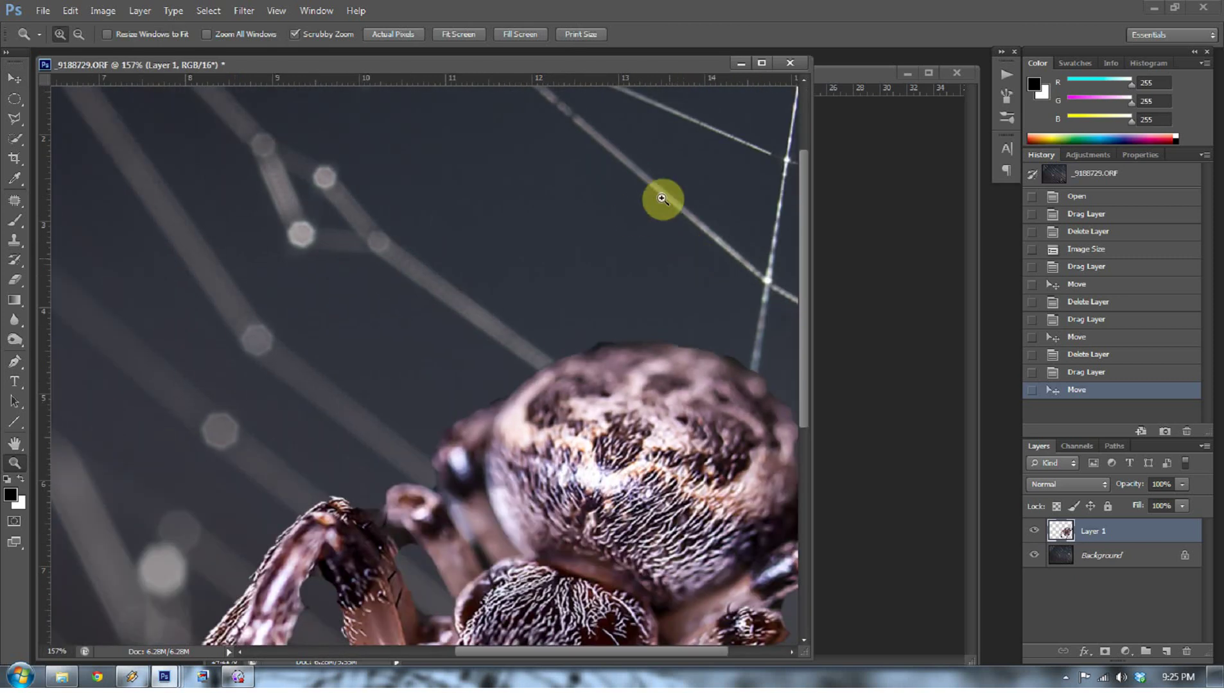
pyautogui.hotkey('ctrl', '0')
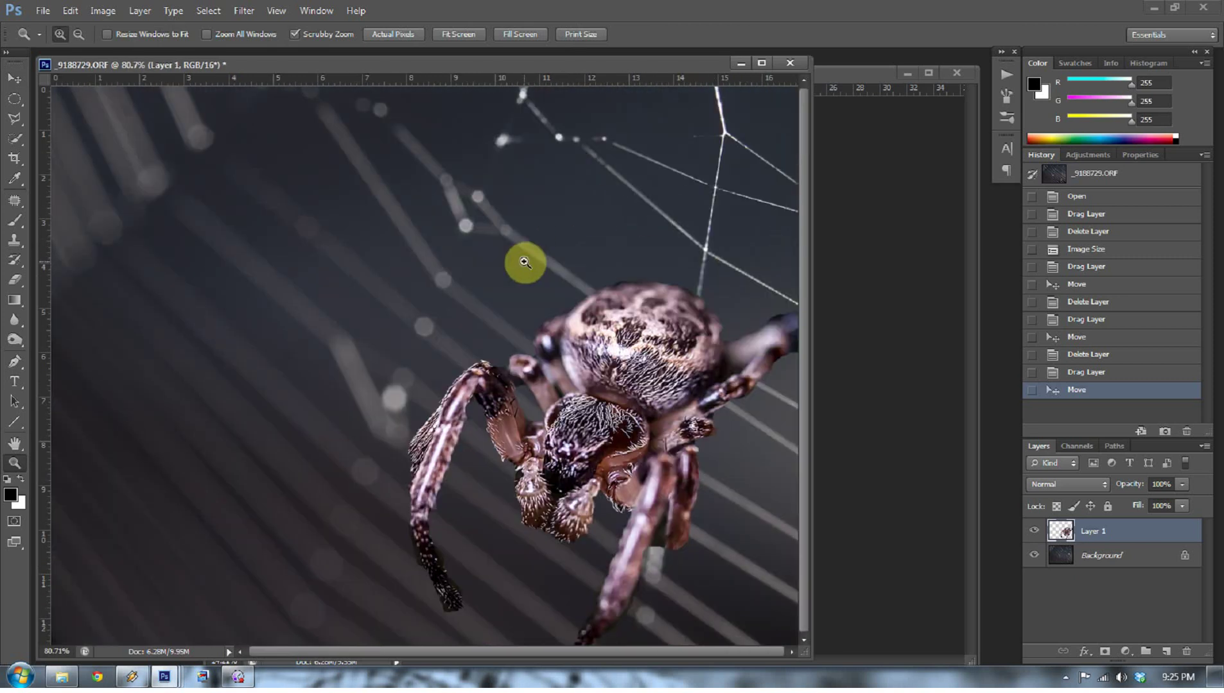